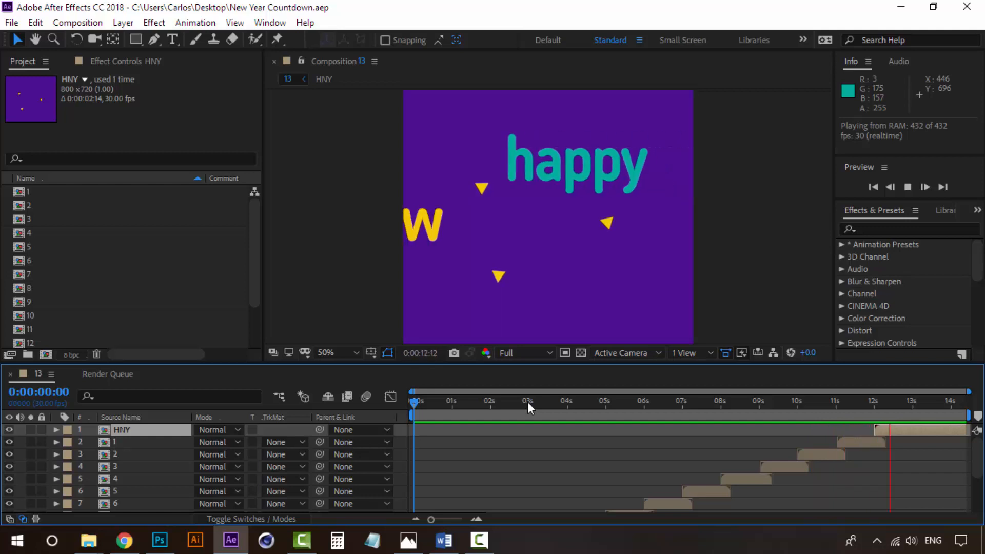
Preview and scrub through the countdown, checking the 11, 9 and 1 frames
left_click(528, 400)
left_click(436, 402)
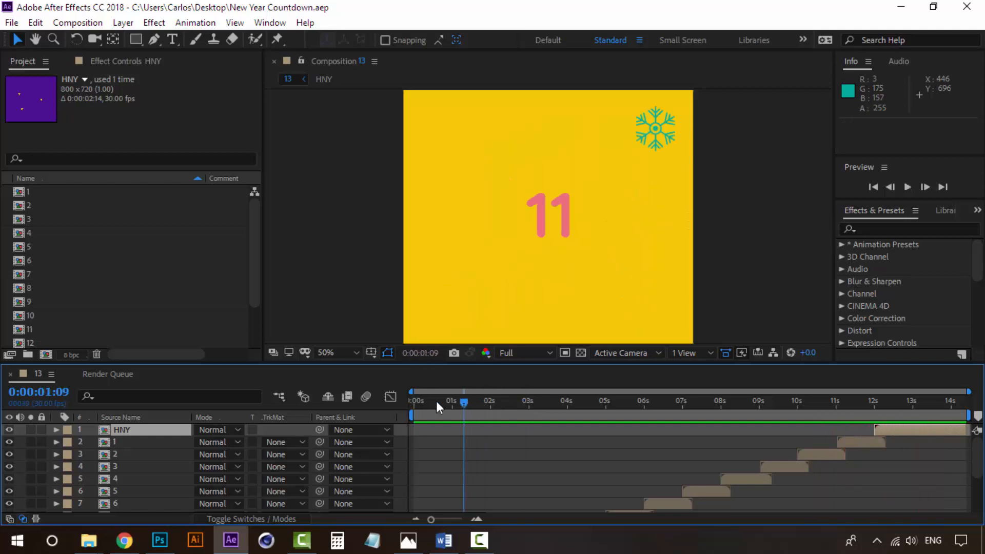
left_click(405, 399)
key("space")
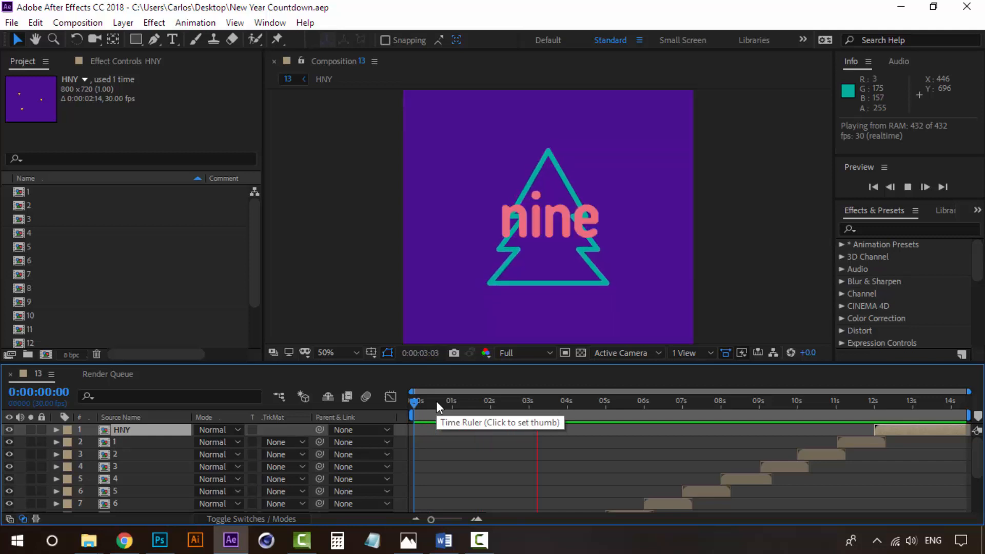
left_click_drag(436, 401, 413, 403)
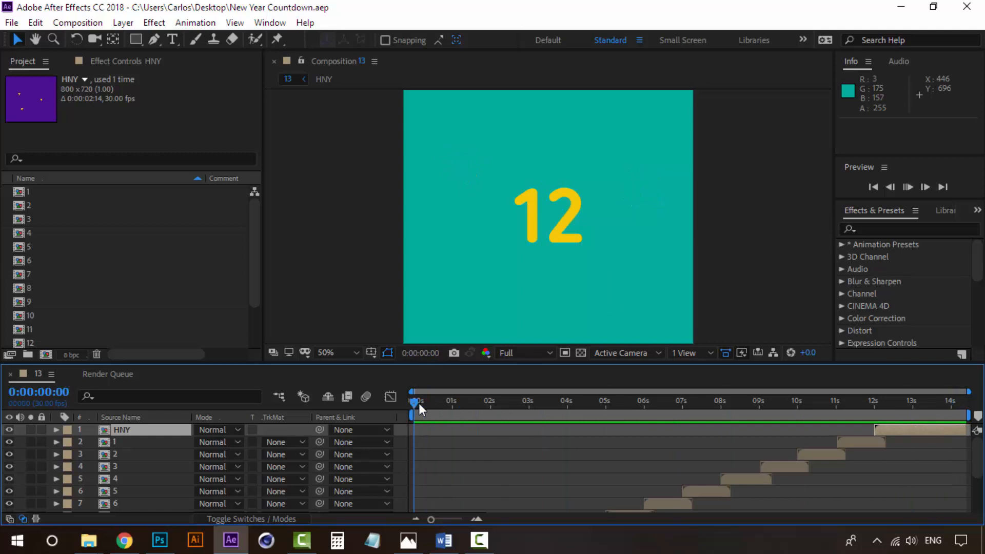
key("space")
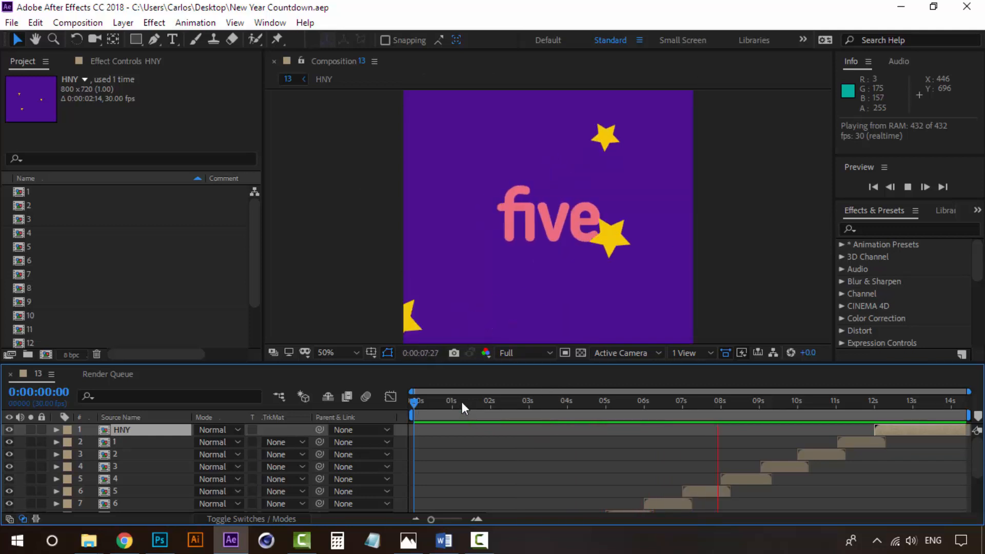
left_click_drag(413, 401, 345, 393)
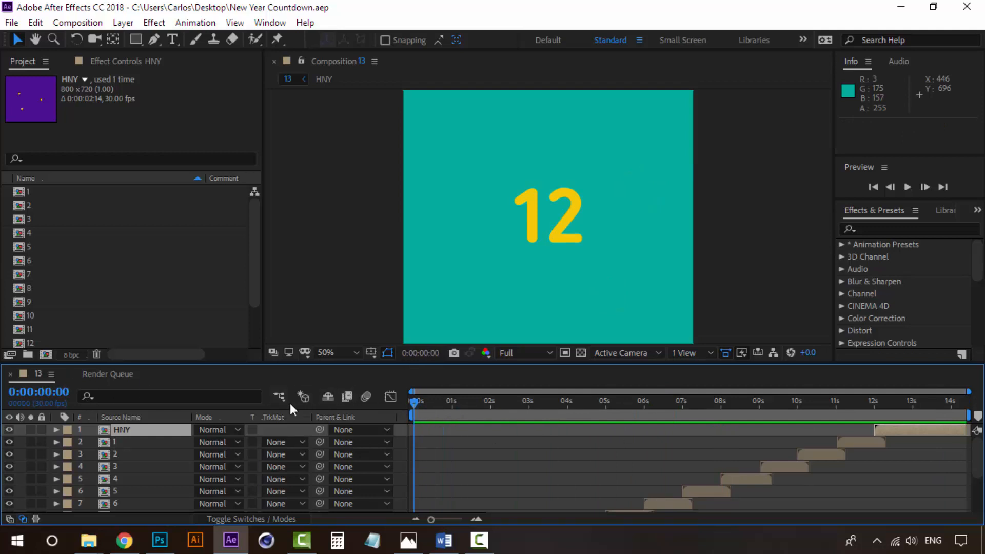
Select all 13 countdown layers and pre-compose them into a composition named 'Animation'
left_click(122, 450)
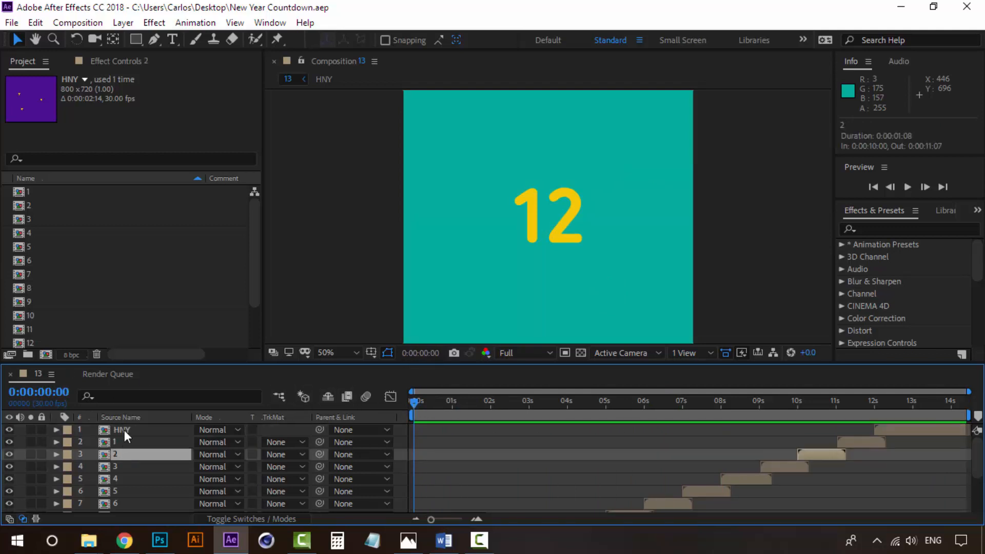
left_click(124, 430)
scroll(130, 447, "down", 3)
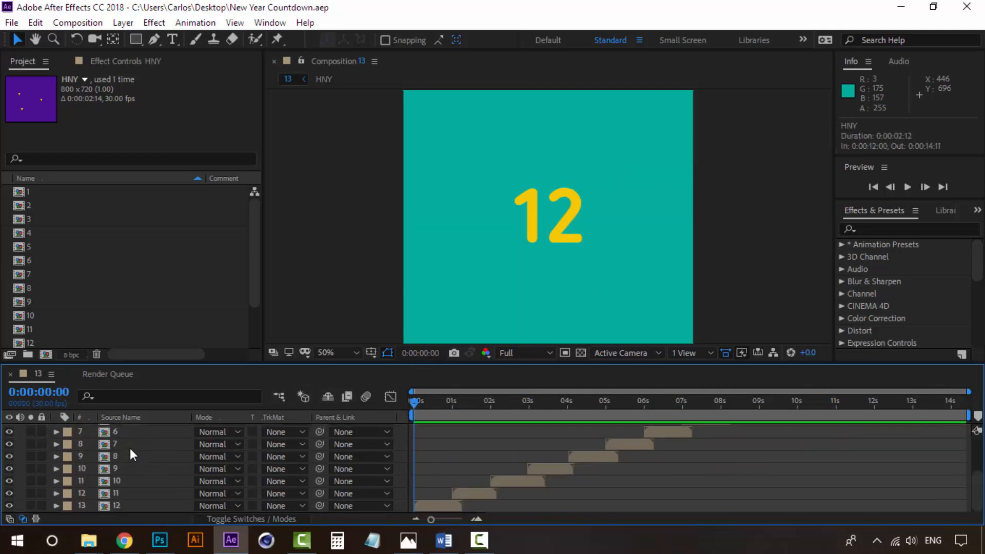
left_click(122, 505, "shift")
scroll(122, 504, "up", 3)
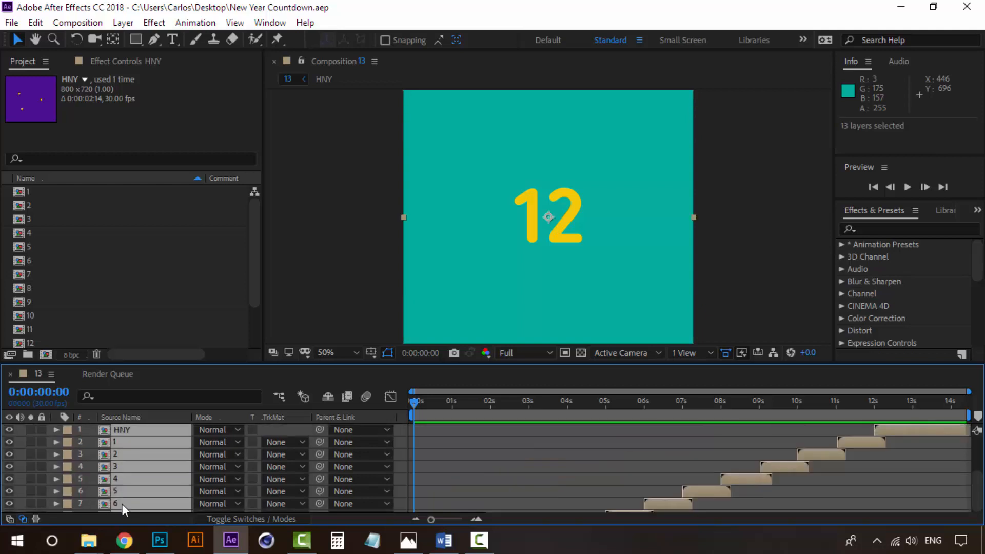
right_click(119, 429)
left_click(214, 367)
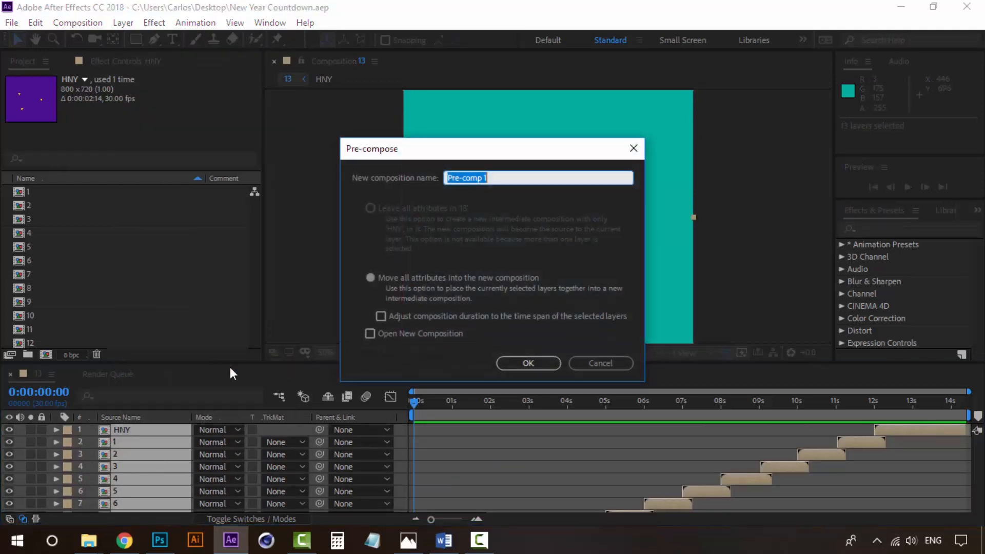
type("Animation")
left_click(527, 359)
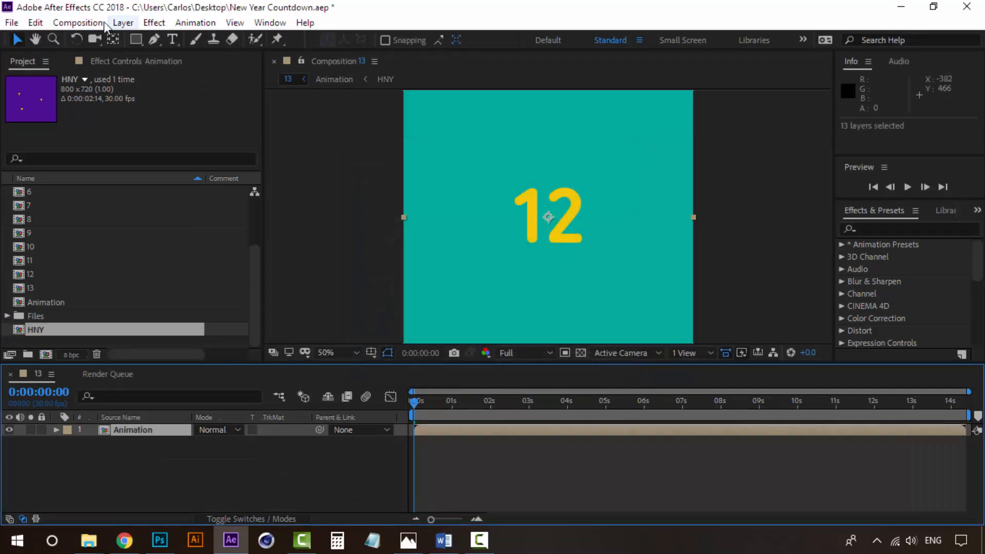
left_click(246, 468)
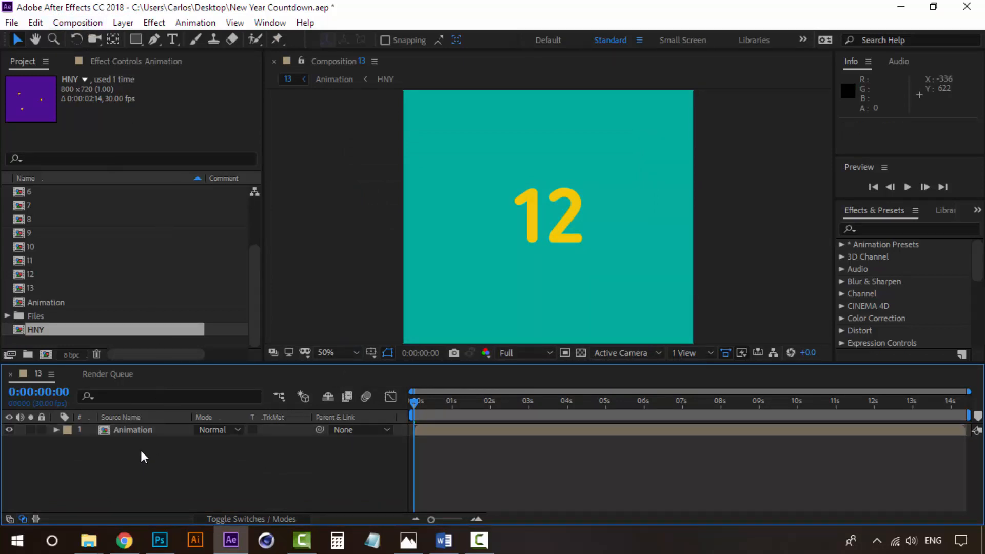
left_click(143, 434)
key("space")
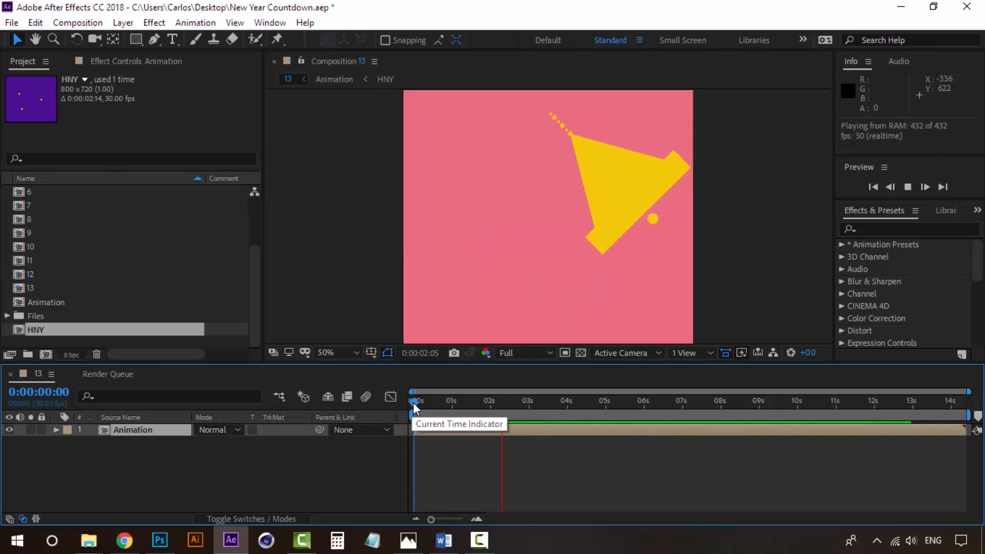
key("space")
left_click(142, 438)
left_click(143, 437)
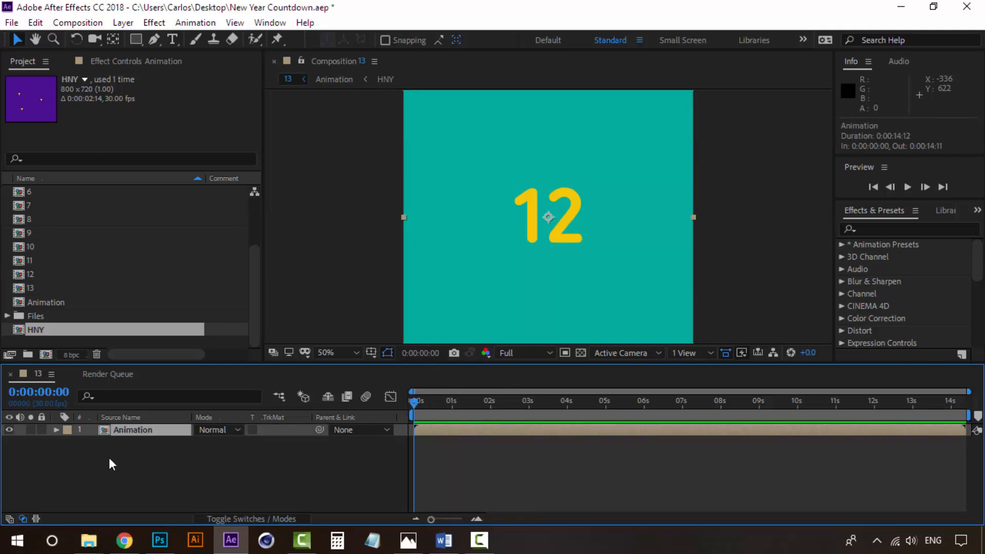
double_click(133, 433)
left_click(111, 446)
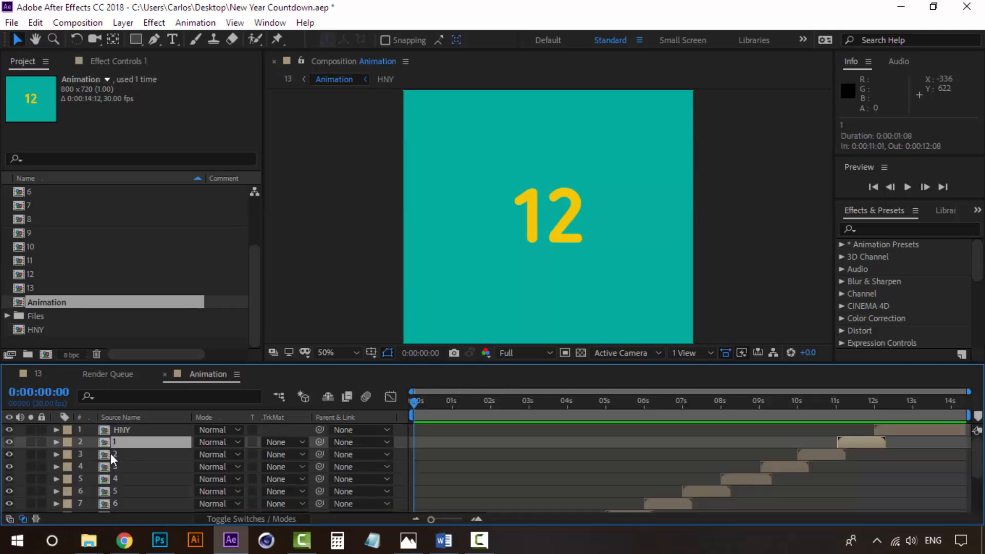
double_click(110, 453)
left_click(455, 413)
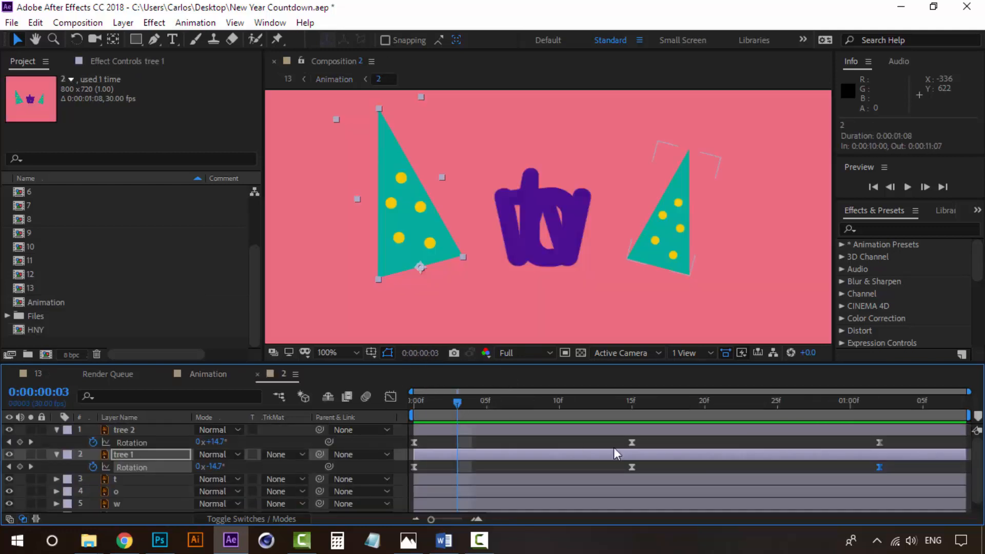
left_click(257, 375)
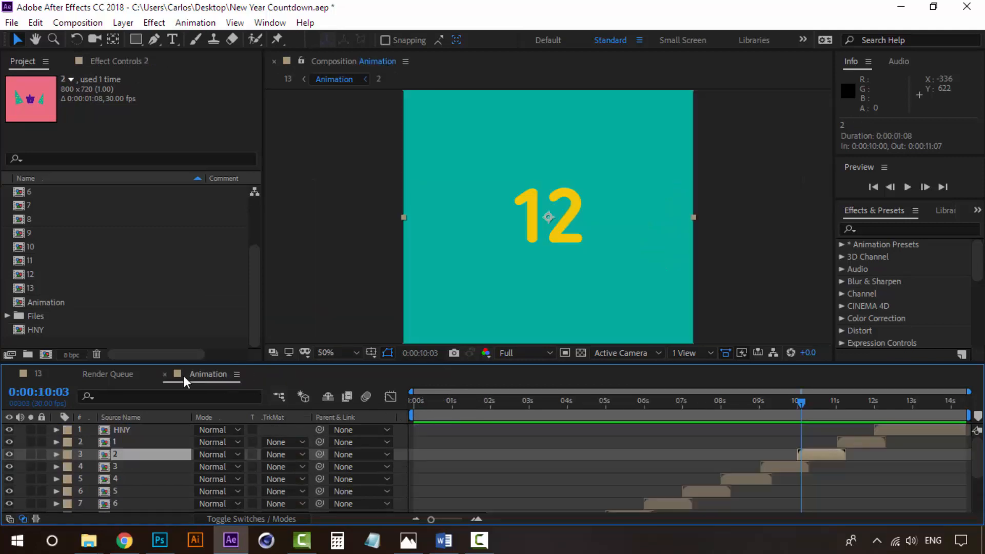
left_click(165, 375)
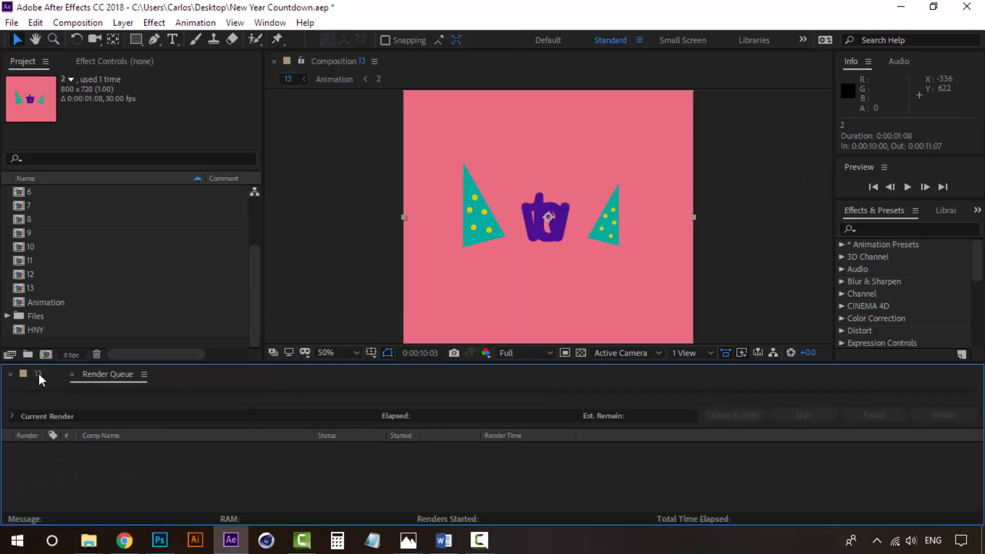
left_click(39, 374)
left_click(137, 431)
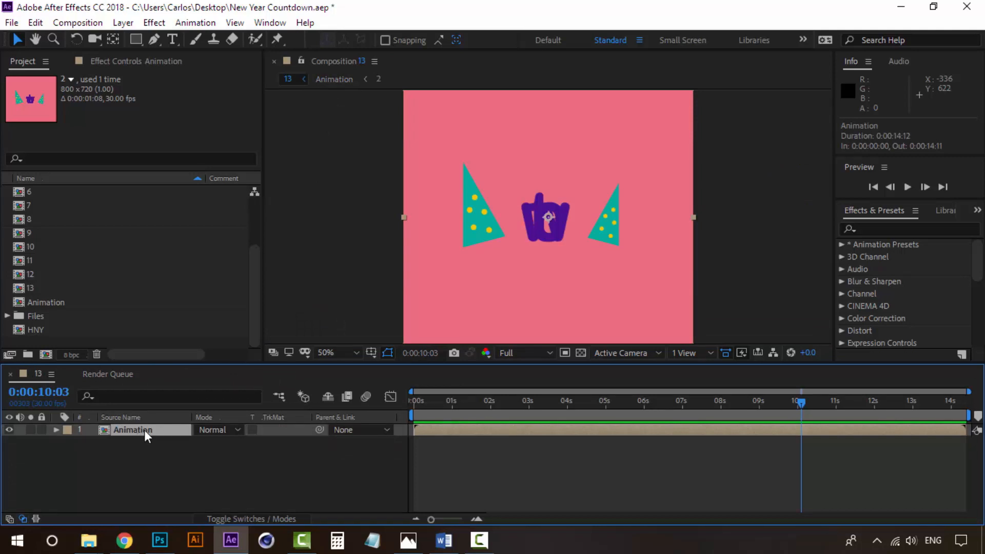
Time-stretch the Animation layer to 50%, shortening it from 14:12 to 7:06
left_click(124, 23)
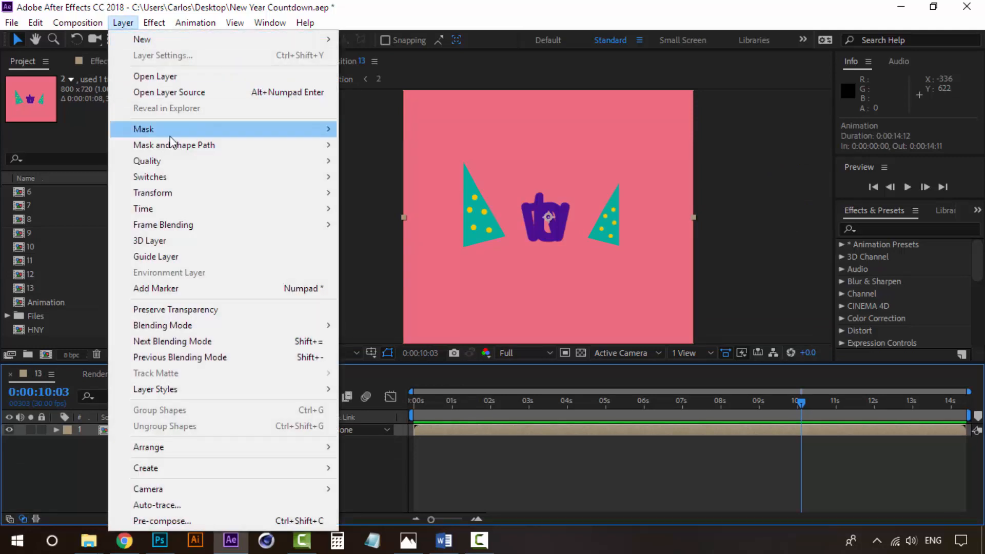
mouse_move(171, 148)
mouse_move(204, 209)
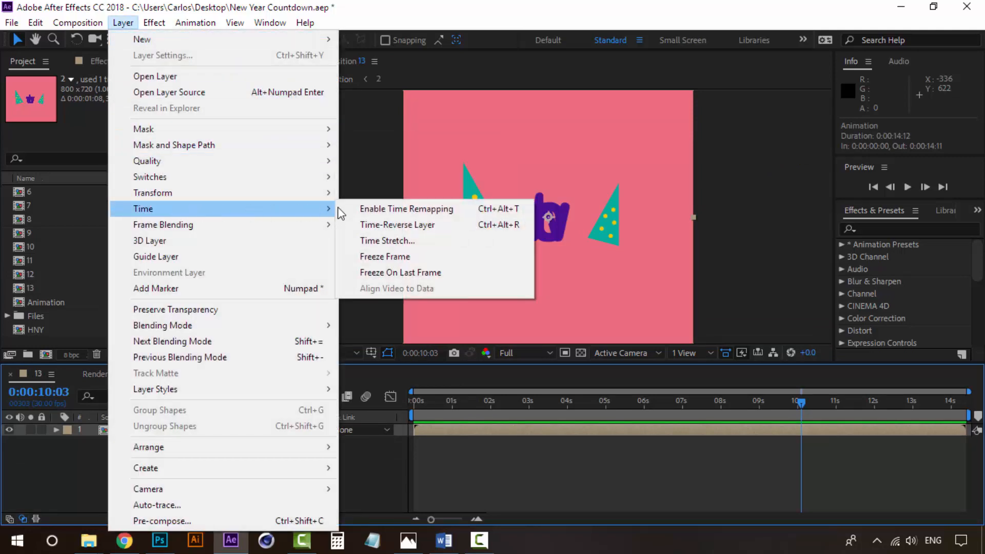
left_click(400, 241)
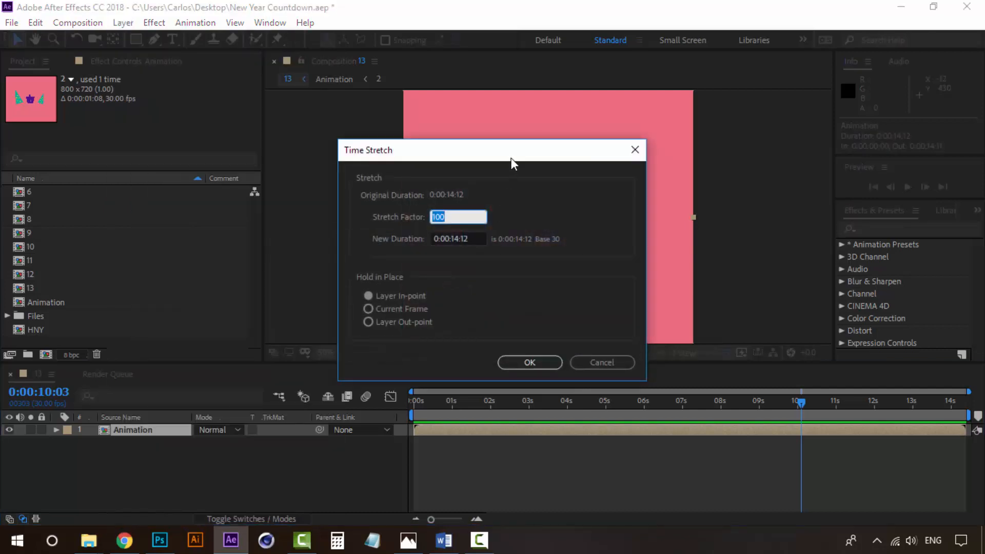
left_click_drag(511, 158, 741, 145)
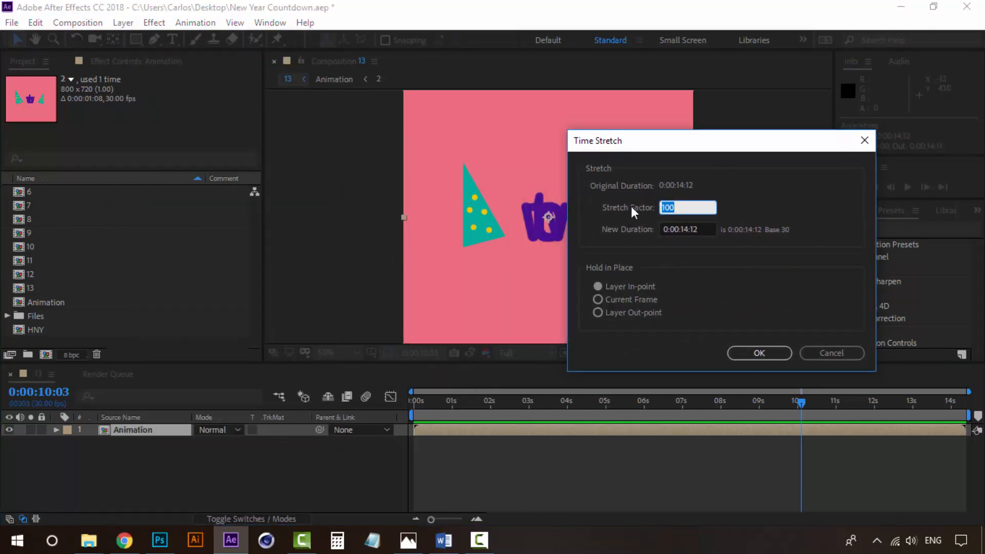
left_click_drag(755, 145, 765, 148)
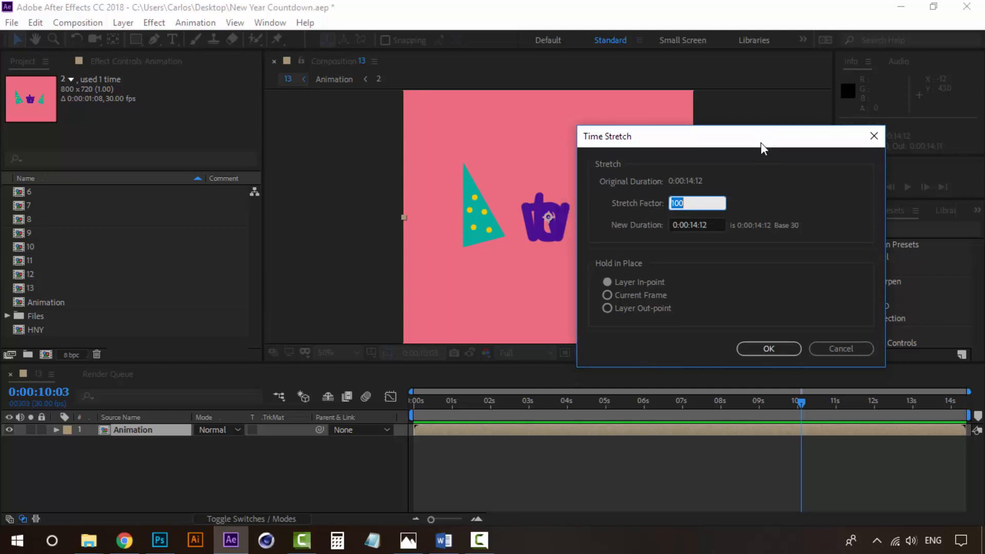
left_click(758, 198)
left_click_drag(675, 205, 638, 206)
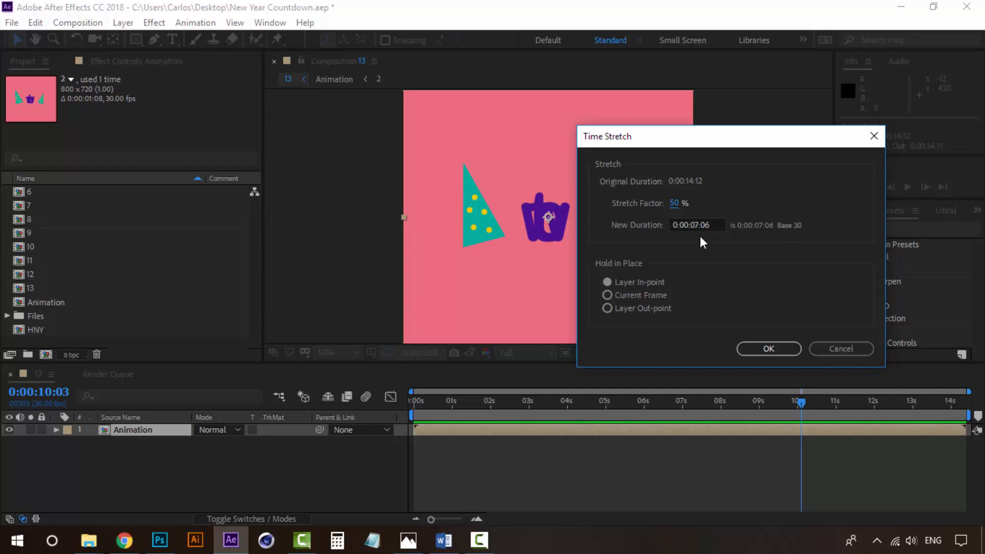
left_click(763, 351)
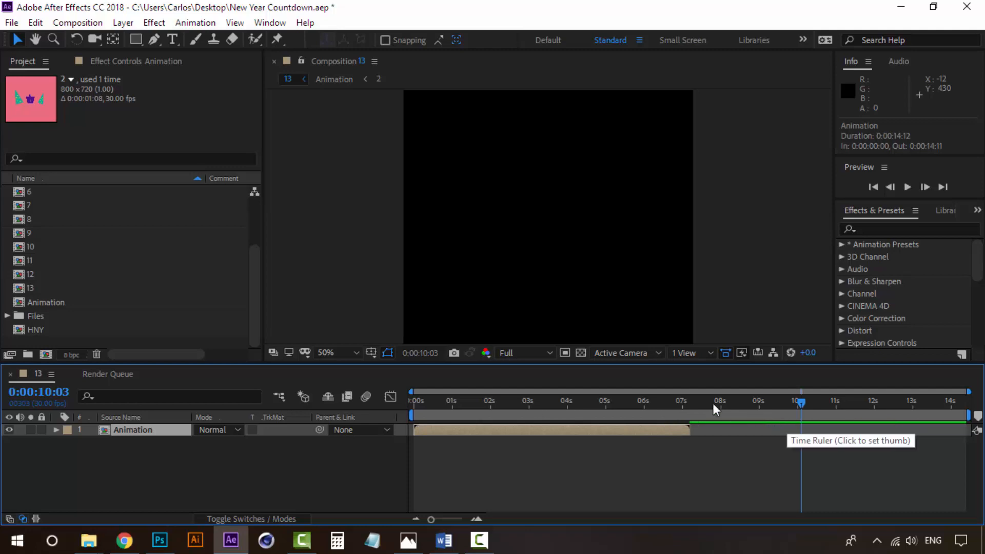
Preview the faster countdown from frame 0, then undo the 50% time stretch
left_click_drag(496, 404, 407, 407)
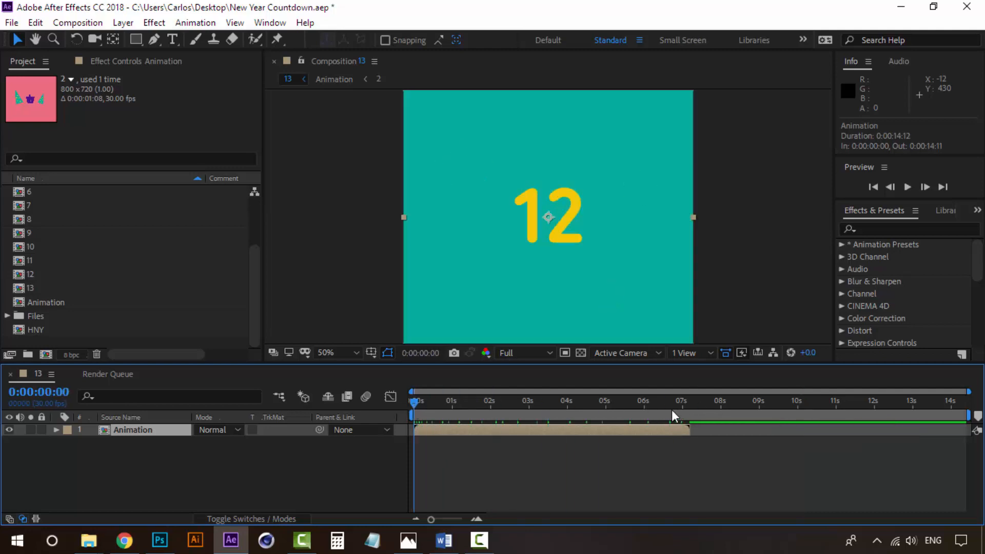
key("space")
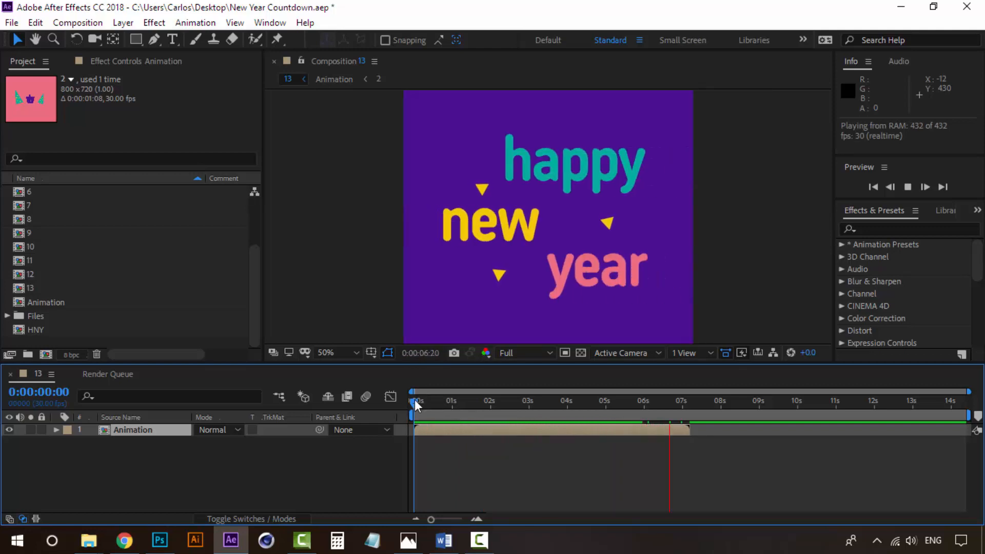
key("space")
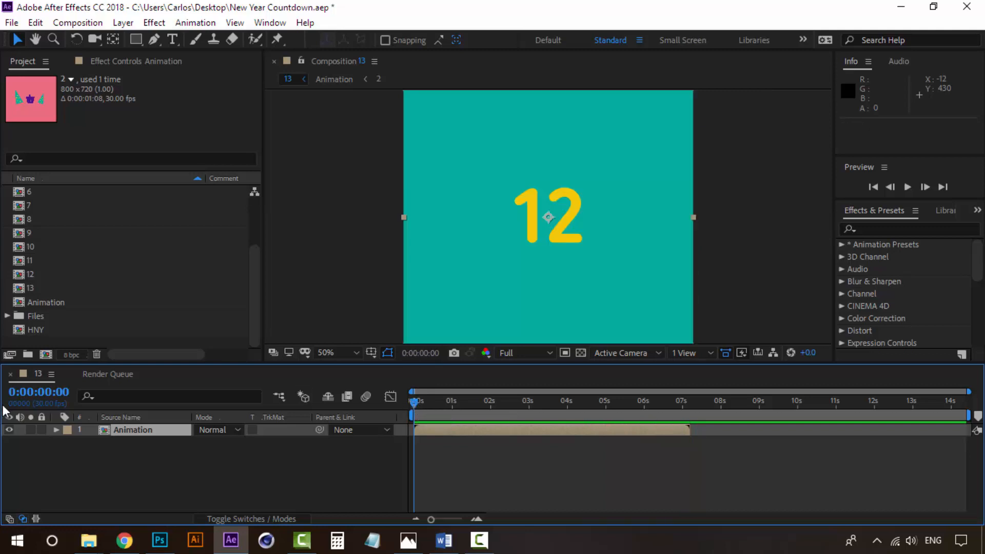
key("ctrl+z")
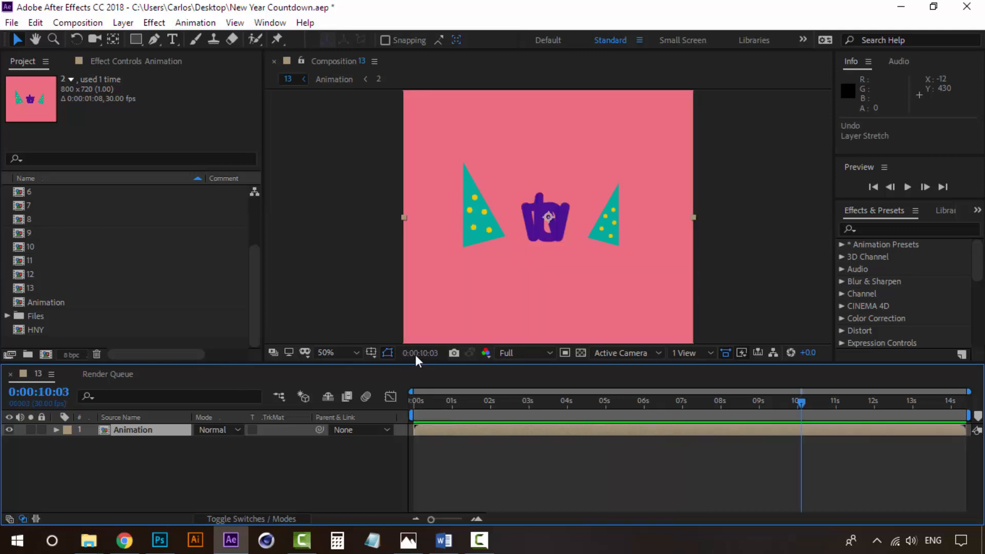
Change the composition duration to 0:00:30:12 in Composition Settings
left_click(98, 24)
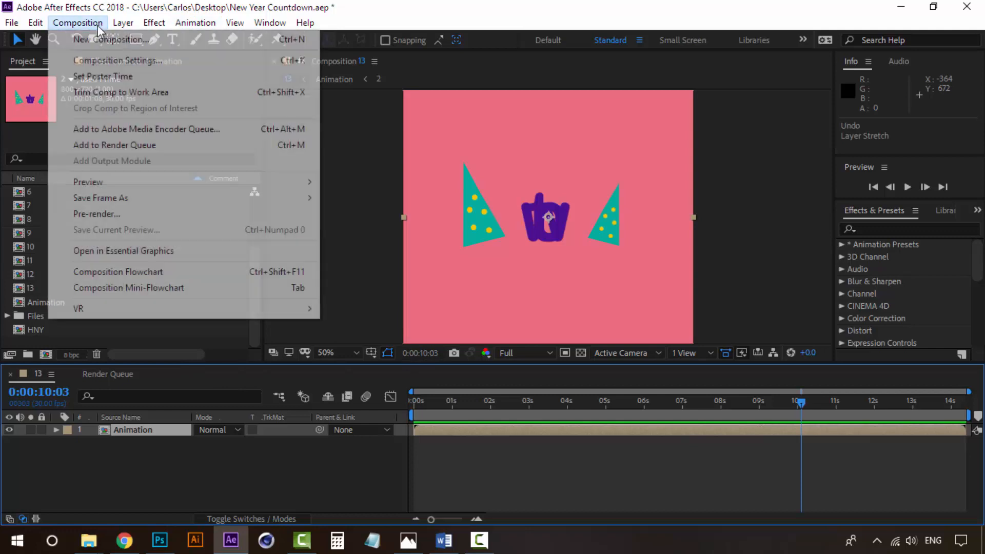
left_click(128, 60)
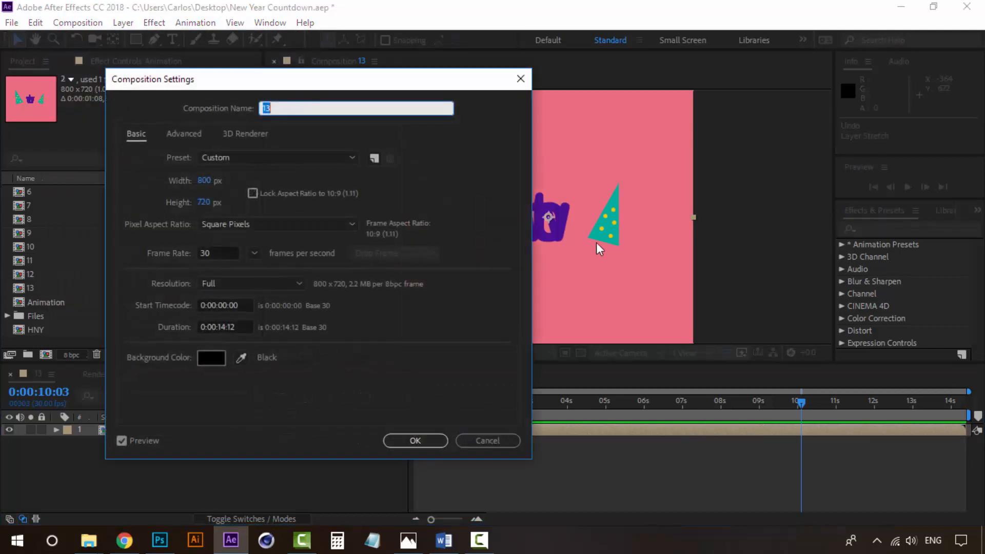
left_click(224, 327)
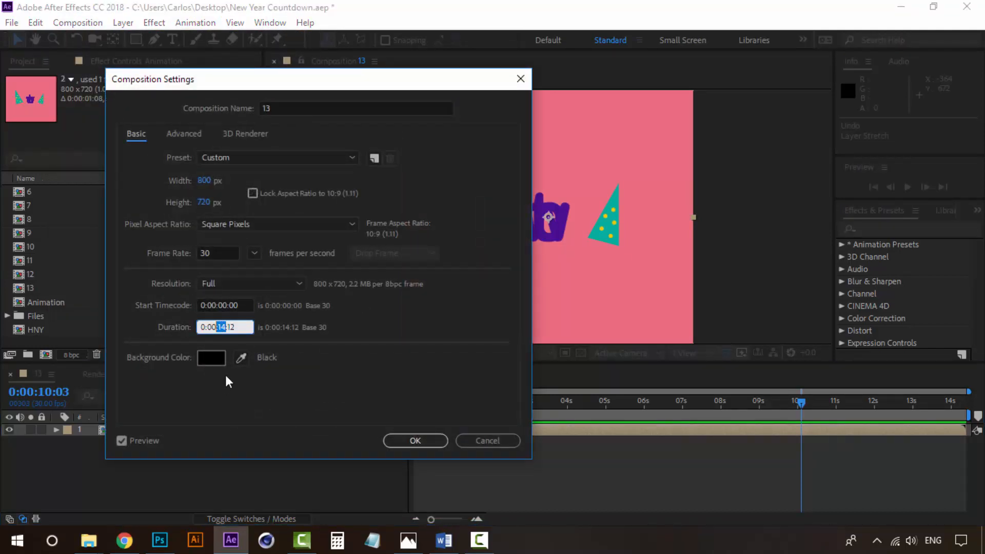
type("030")
left_click(334, 361)
left_click(416, 440)
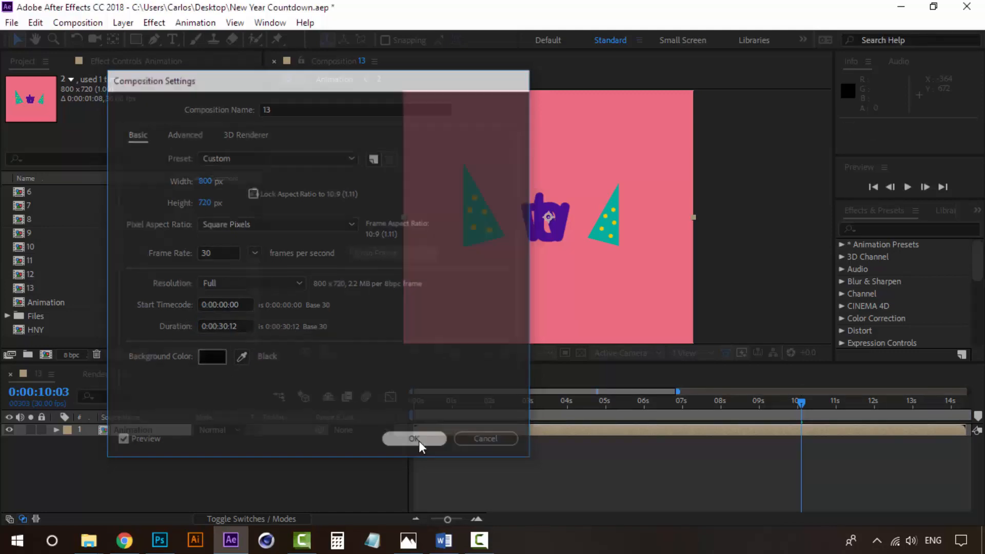
Zoom the timeline out to show all 30 seconds and reselect the Animation layer
left_click(420, 520)
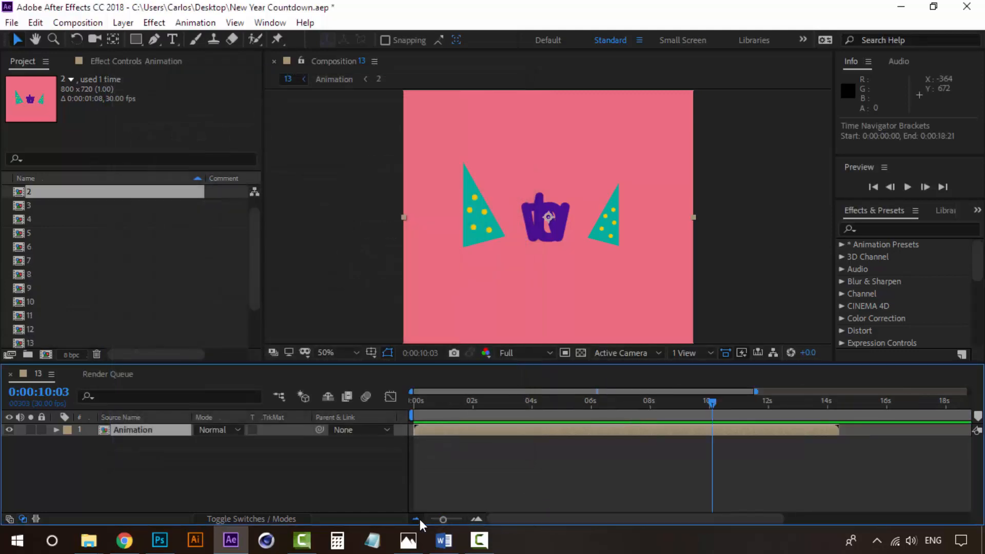
left_click(420, 520)
left_click(420, 520)
left_click(171, 472)
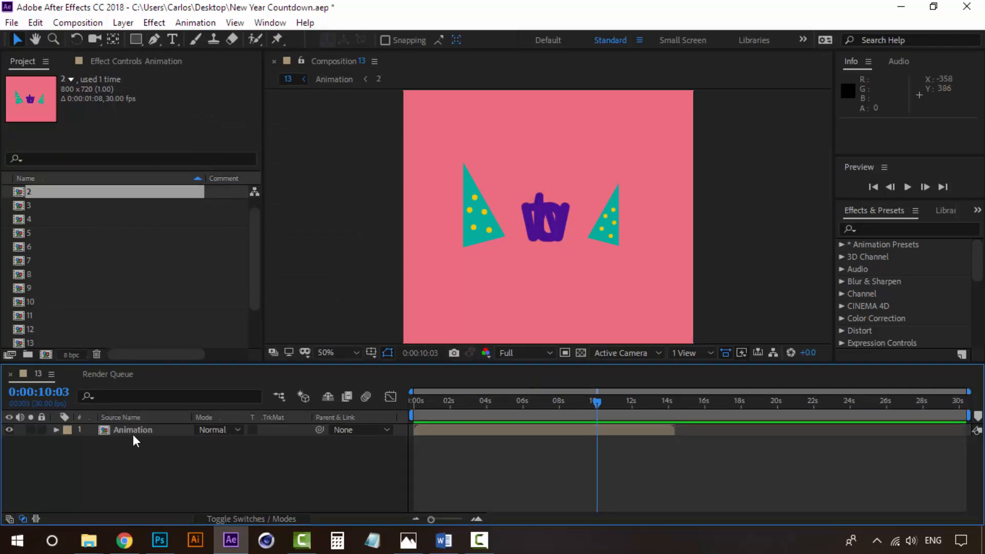
left_click(132, 433)
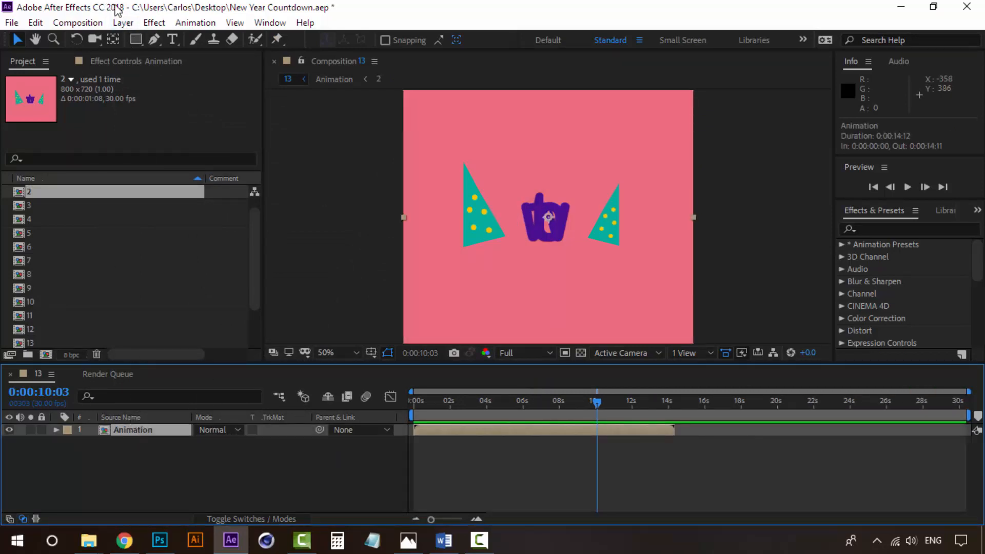
left_click(122, 23)
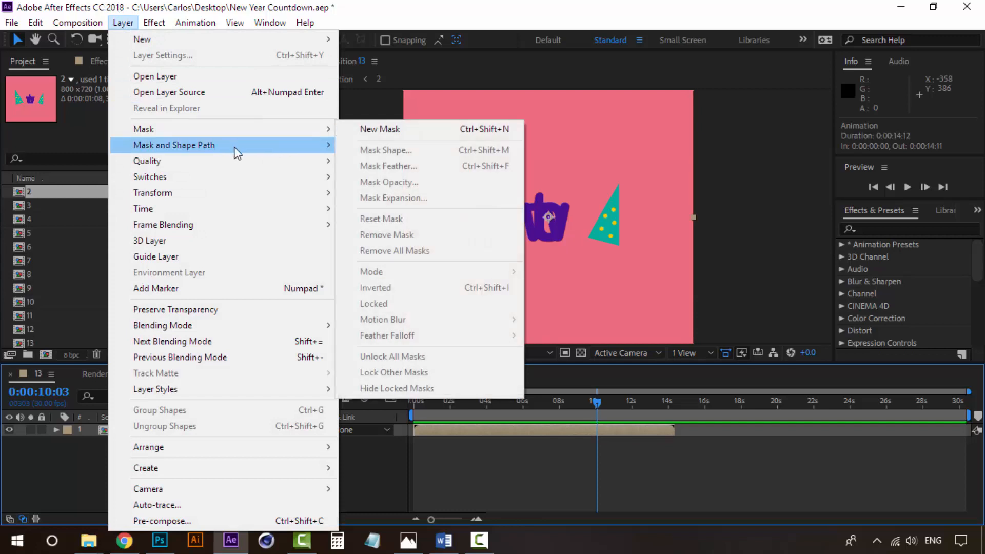
Enter a 200% stretch factor for the Animation layer, giving a 0:00:28:24 duration
mouse_move(213, 209)
left_click(410, 239)
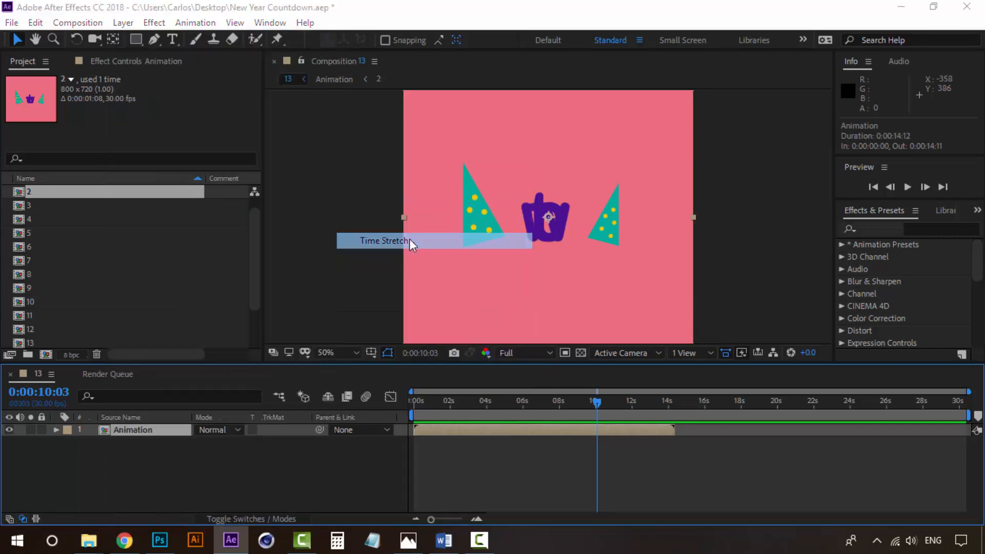
type("200")
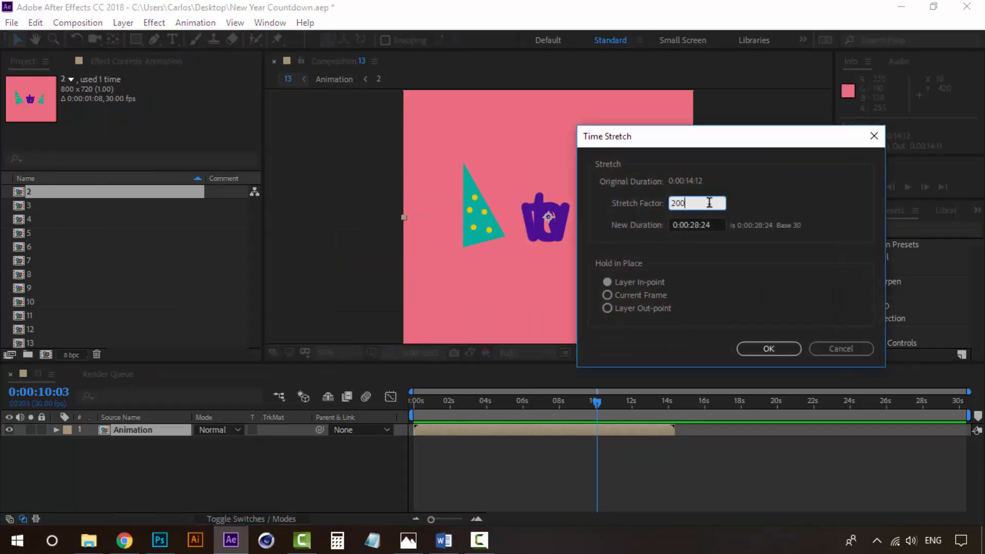
left_click(778, 349)
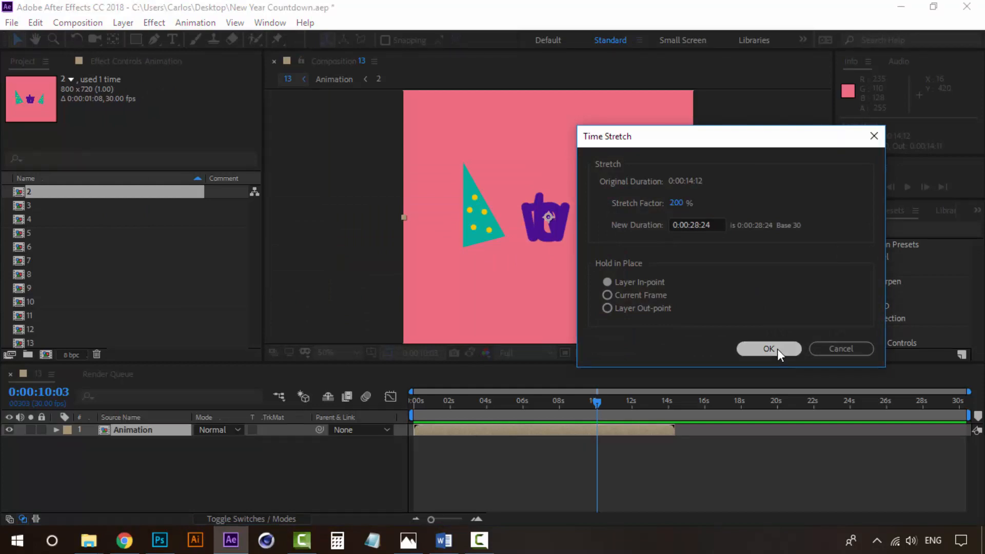
Apply the 200% stretch and preview the slowed countdown from the start
left_click(837, 405)
left_click_drag(796, 404, 409, 400)
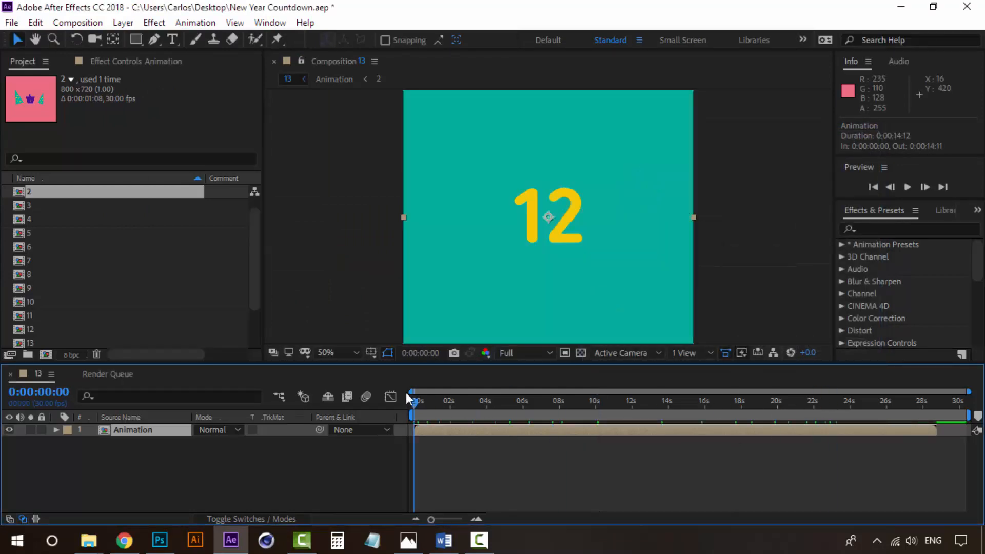
key("space")
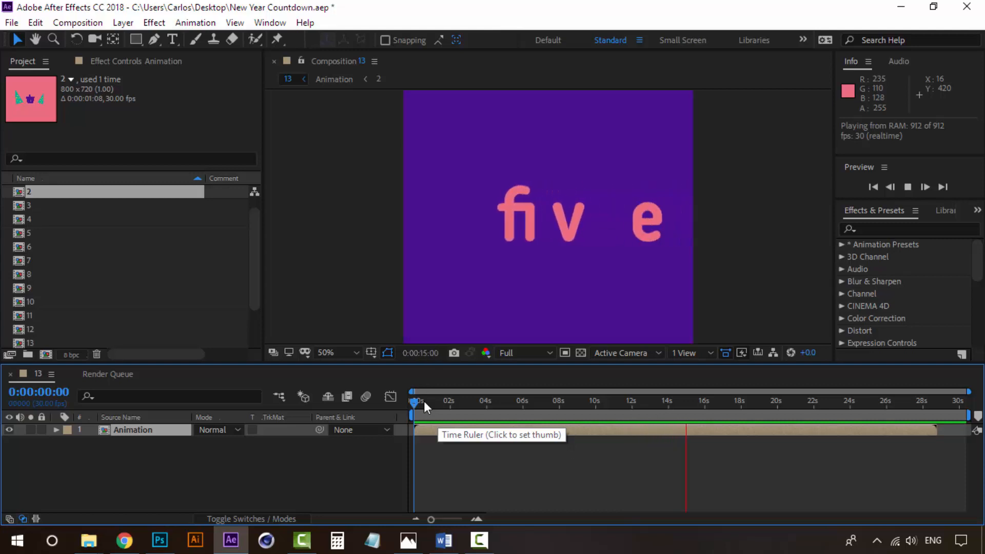
left_click(424, 401)
left_click_drag(424, 402, 661, 411)
Undo back to the original 14-second composition and preview it again from the start
key("ctrl+z")
key("ctrl+z")
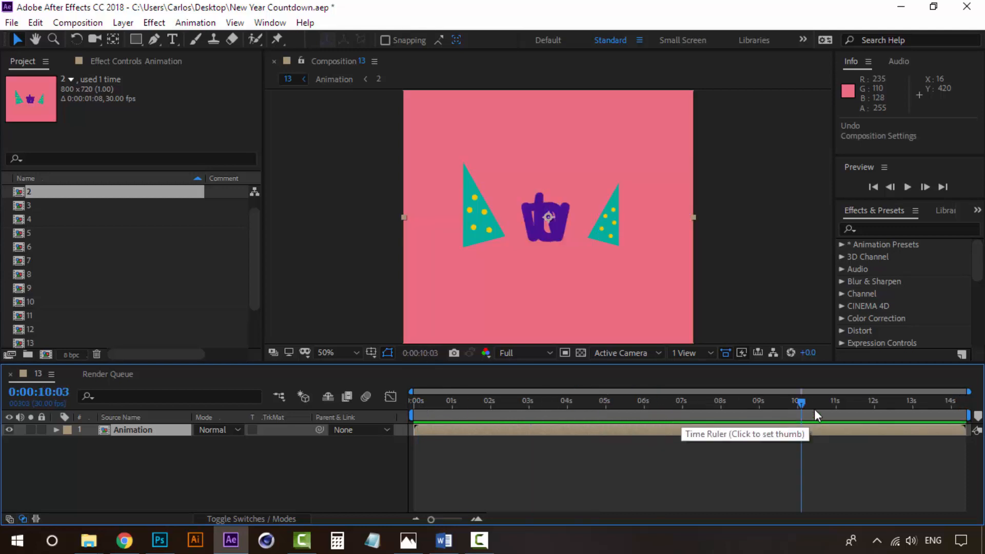
left_click_drag(803, 402, 470, 402)
key("Home")
key("space")
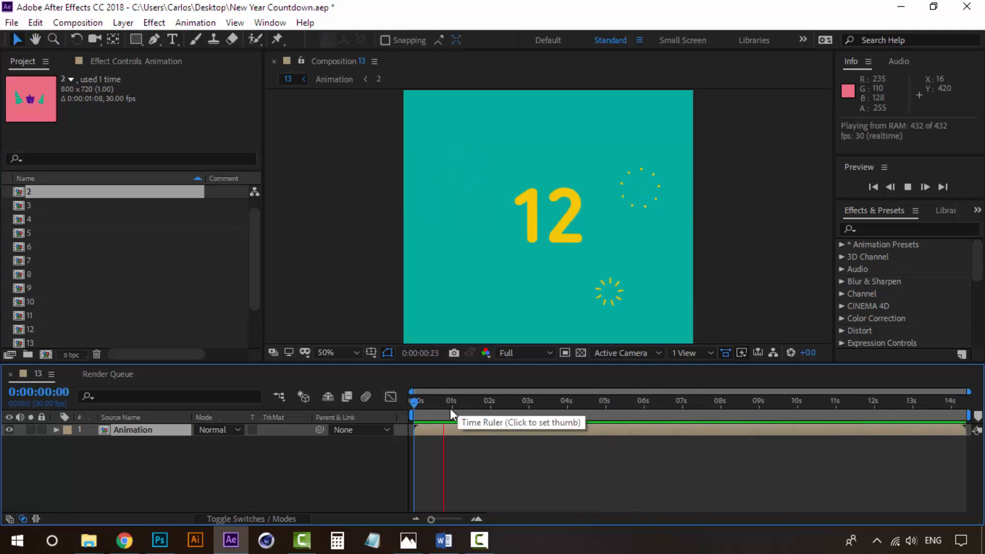
key("space")
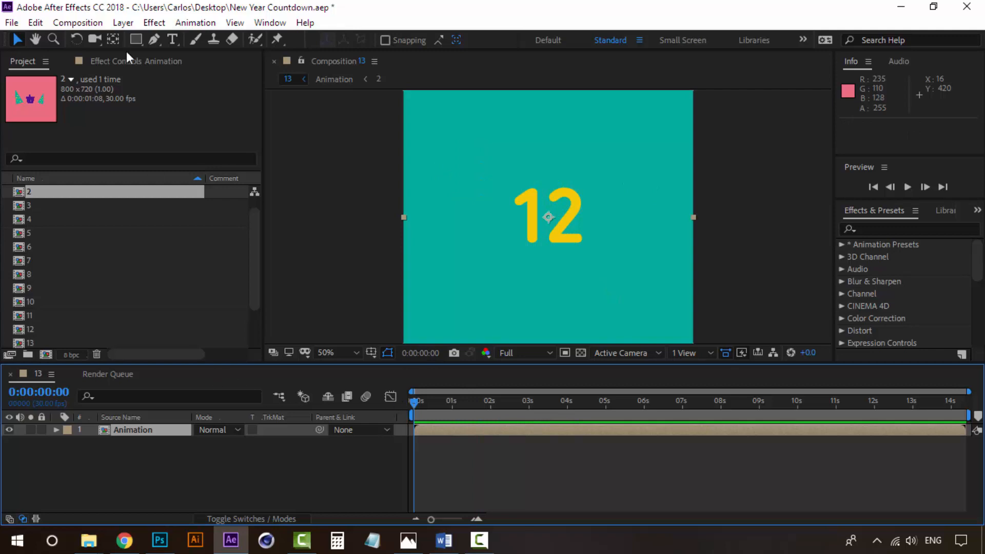
left_click(78, 22)
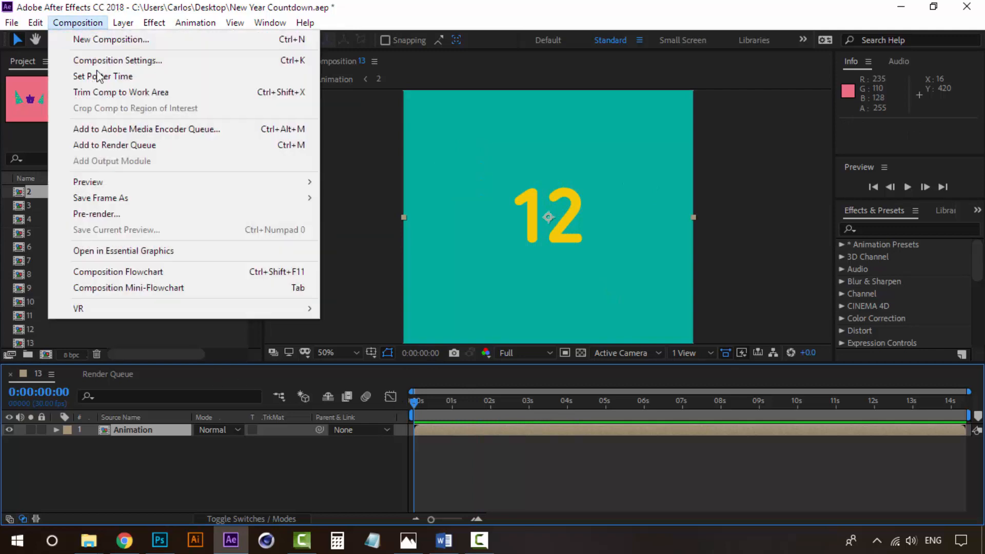
Queue comp 13 to render as QuickTime, without a project link and with audio output off
left_click(143, 146)
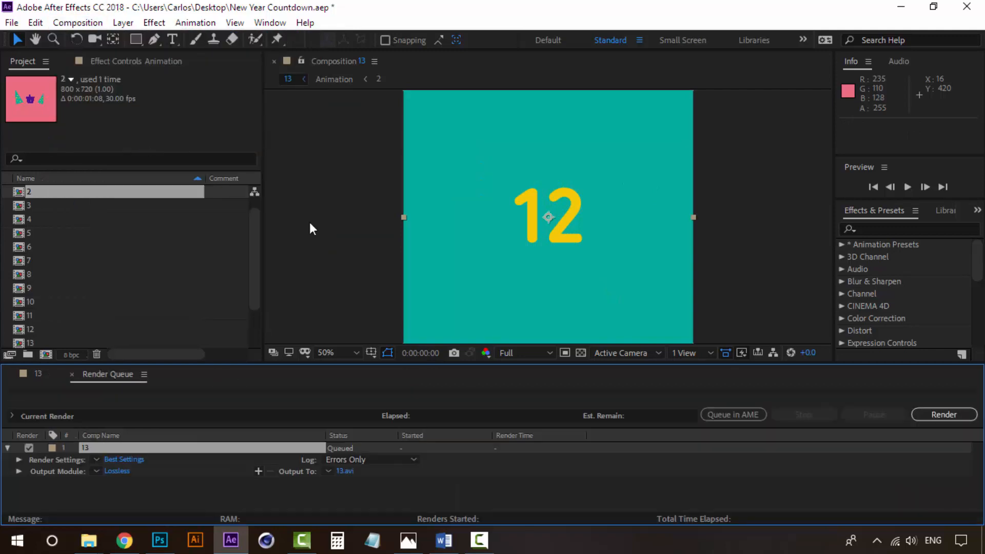
left_click(121, 472)
left_click(505, 89)
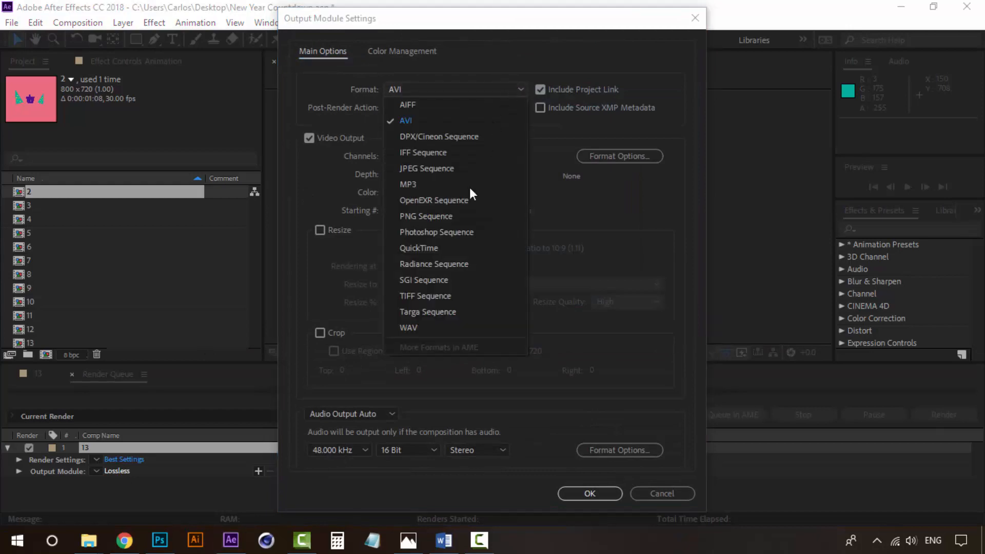
left_click(435, 248)
left_click(541, 89)
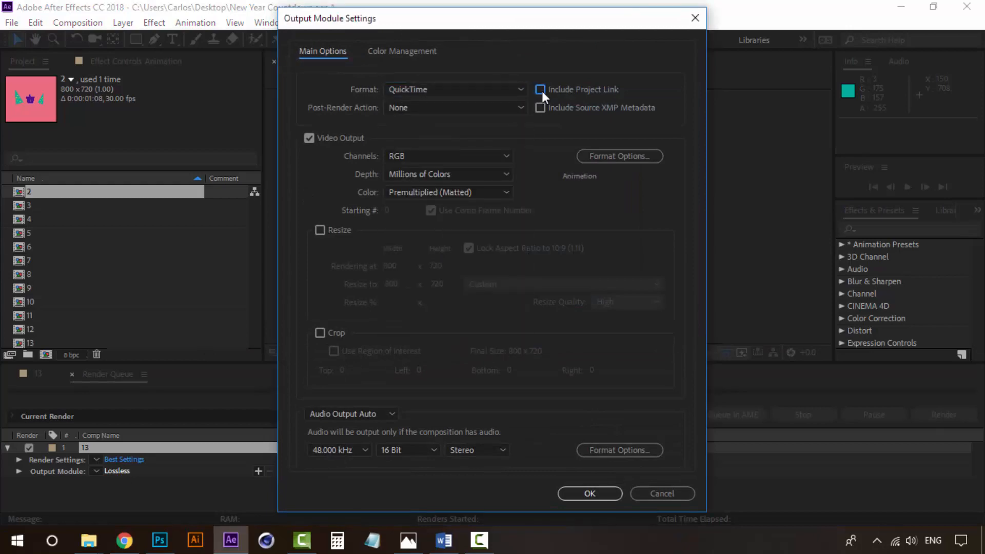
left_click(347, 420)
left_click(361, 453)
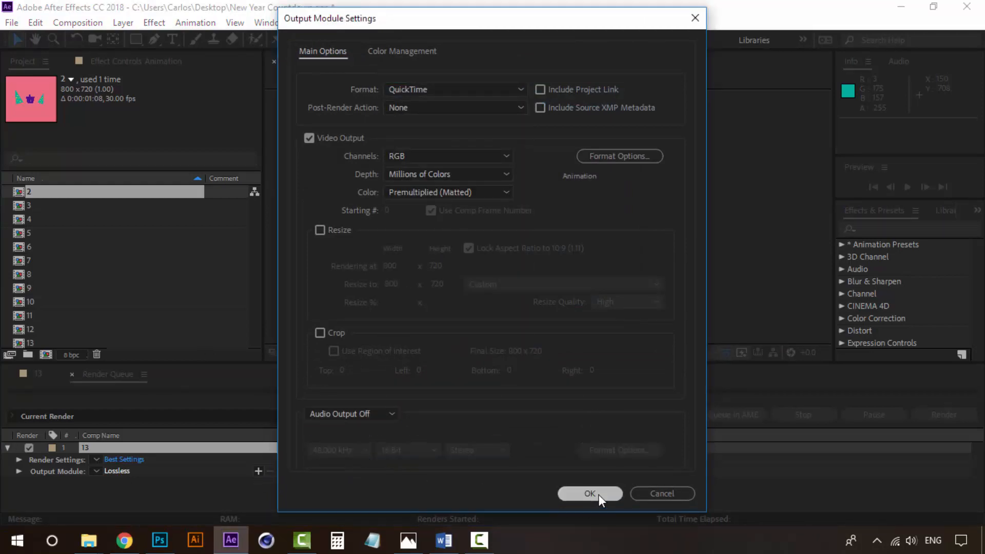
left_click(590, 494)
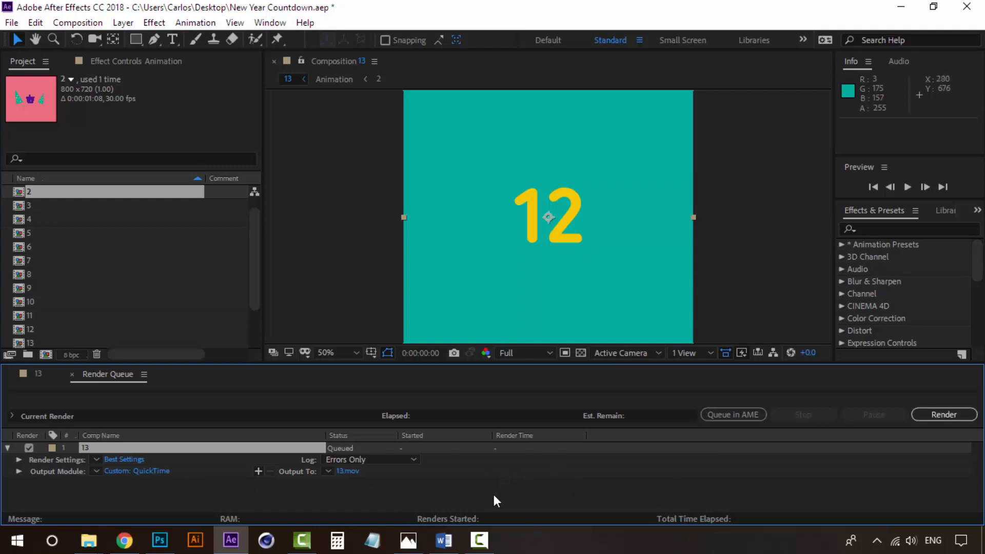
In Photoshop's Countdown document, play and scrub the timeline to happy new year and back to 12
key("alt+Tab")
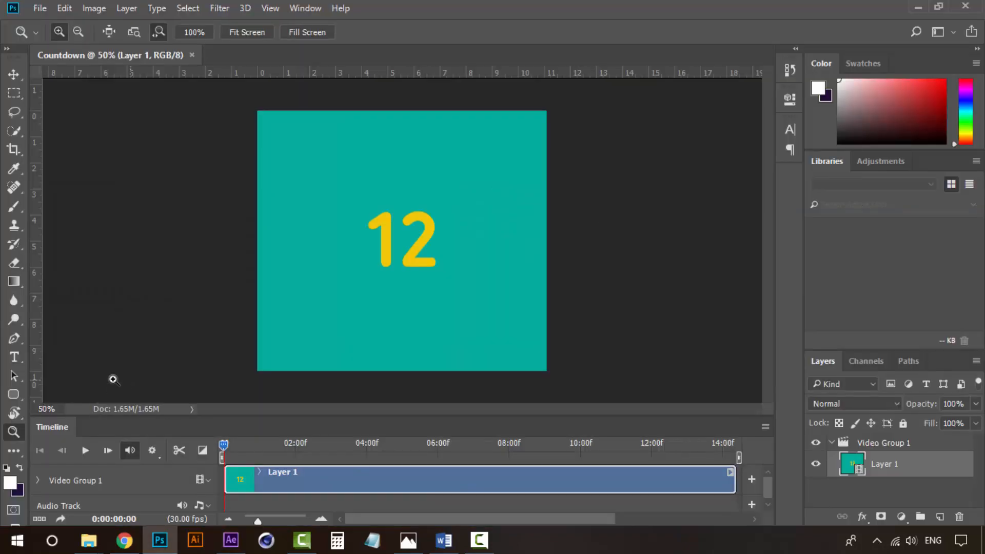
left_click(13, 74)
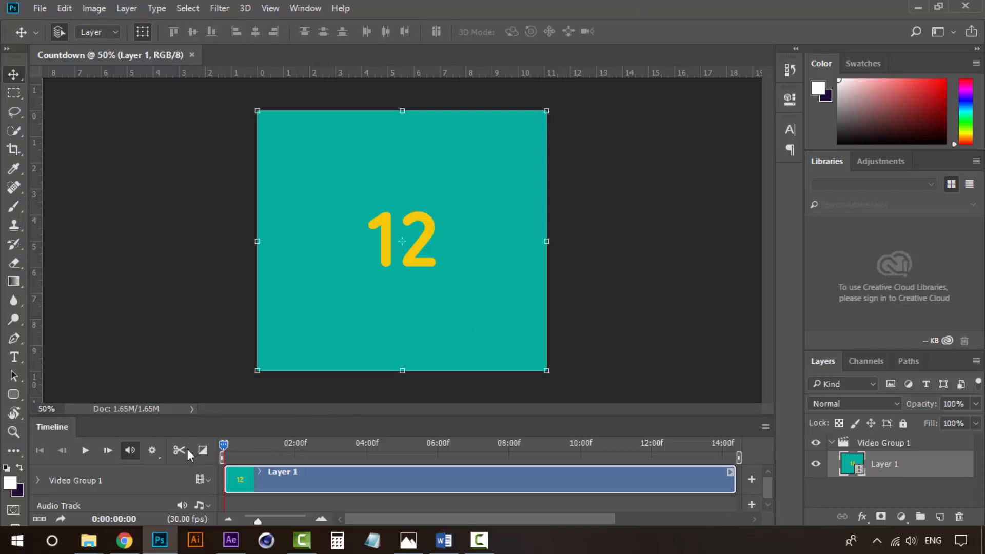
left_click(84, 452)
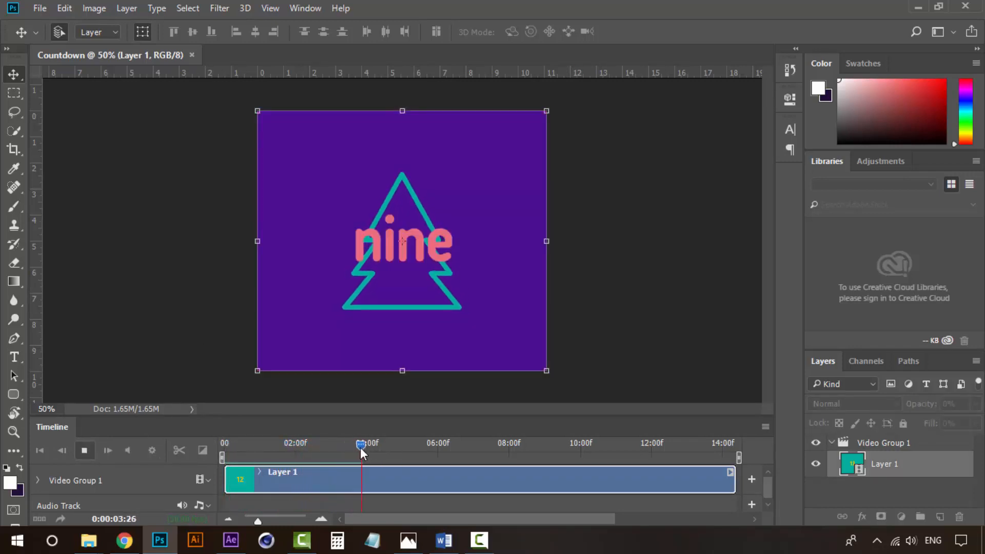
left_click_drag(360, 448, 736, 447)
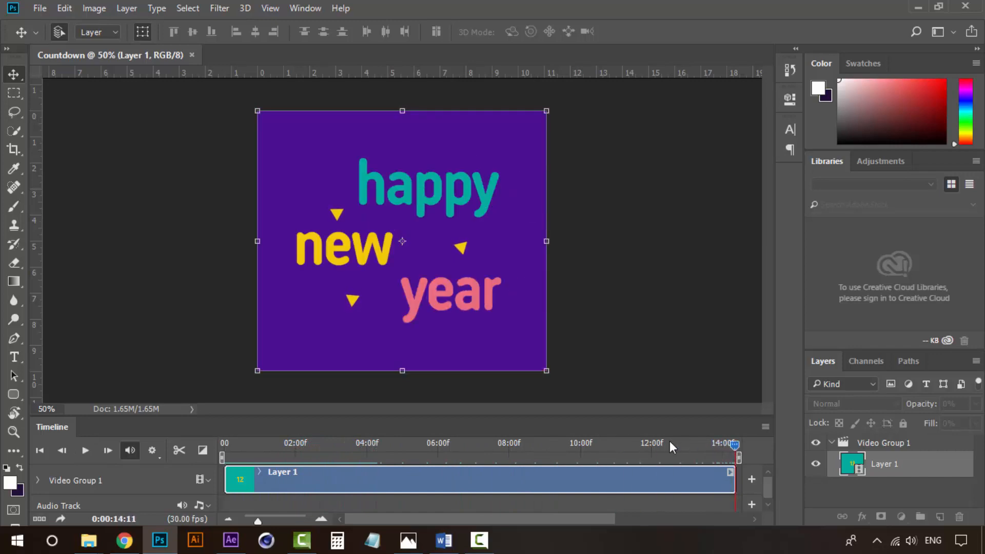
left_click_drag(672, 448, 223, 446)
left_click_drag(476, 442, 138, 442)
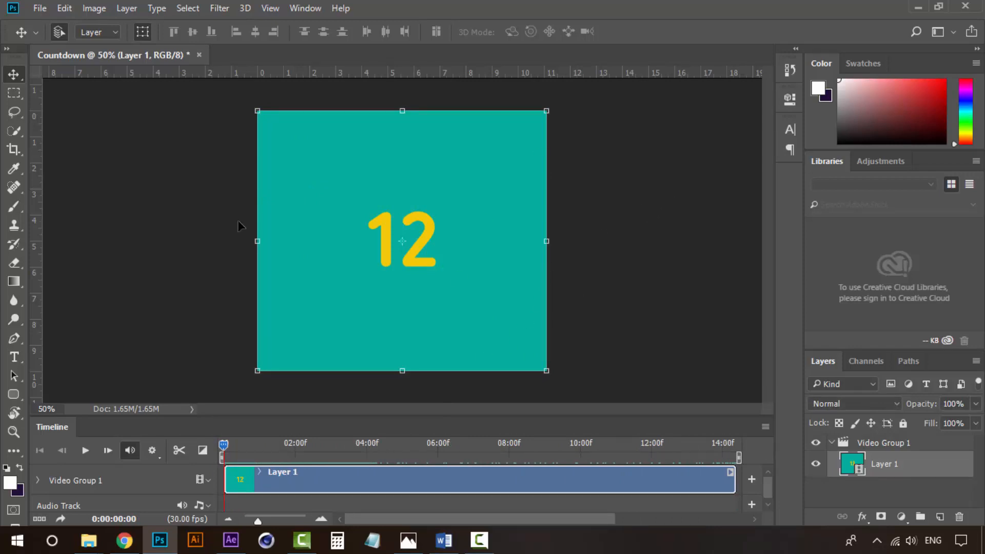
left_click(40, 8)
In Save for Web (Legacy), zoom the preview to 50% and set Looping Options to Forever
mouse_move(60, 204)
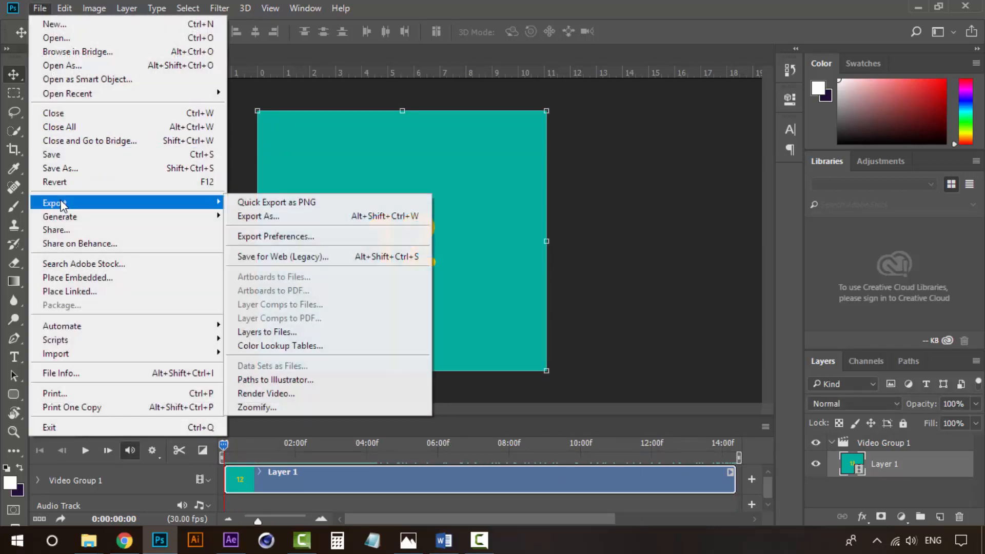
left_click(302, 255)
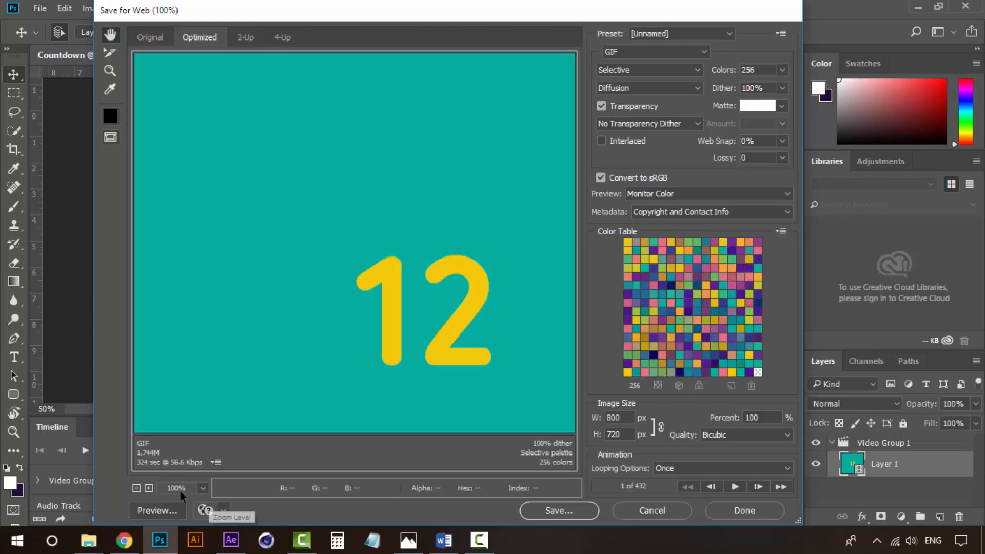
left_click(138, 489)
left_click(140, 490)
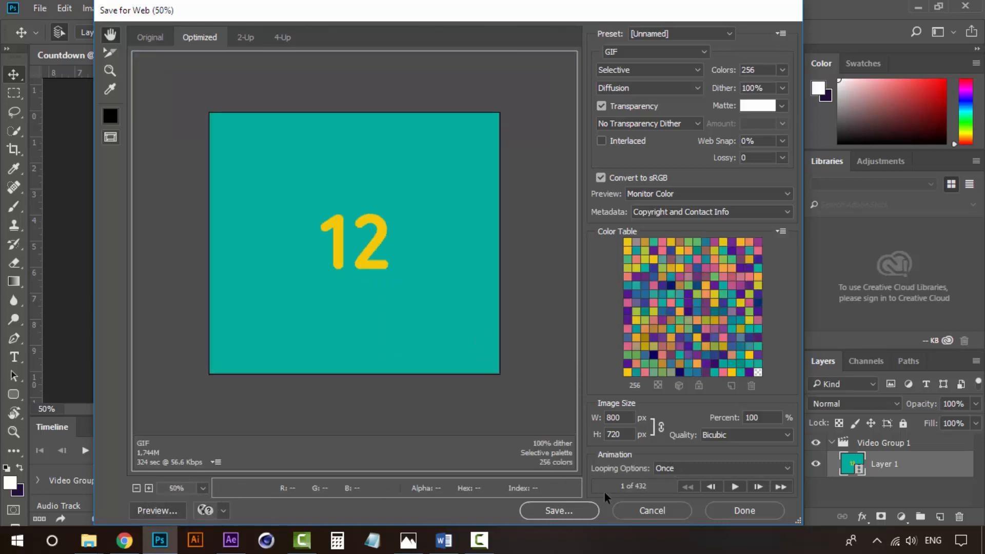
left_click(706, 469)
left_click(702, 469)
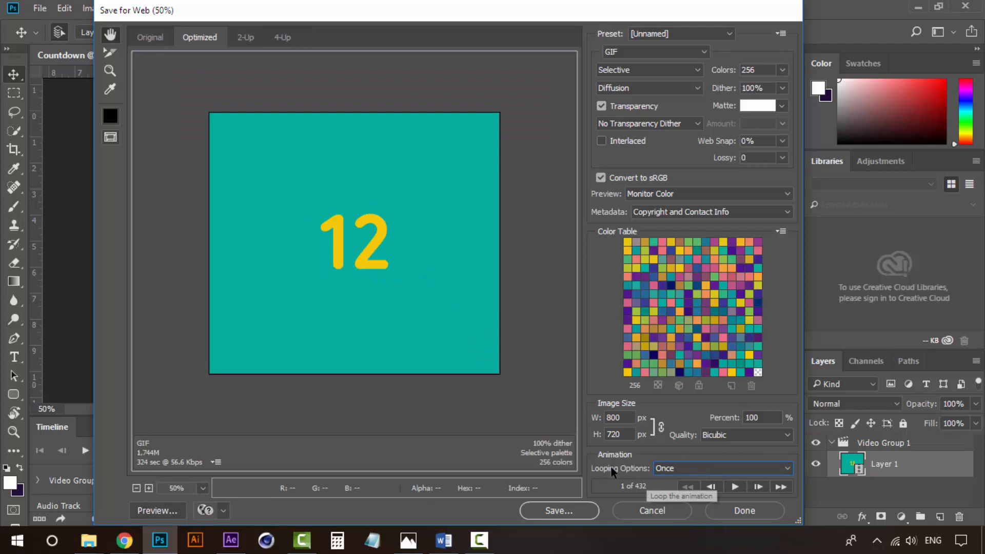
left_click(689, 468)
left_click(689, 494)
Play and stop the looping GIF preview, then return to After Effects
left_click(735, 487)
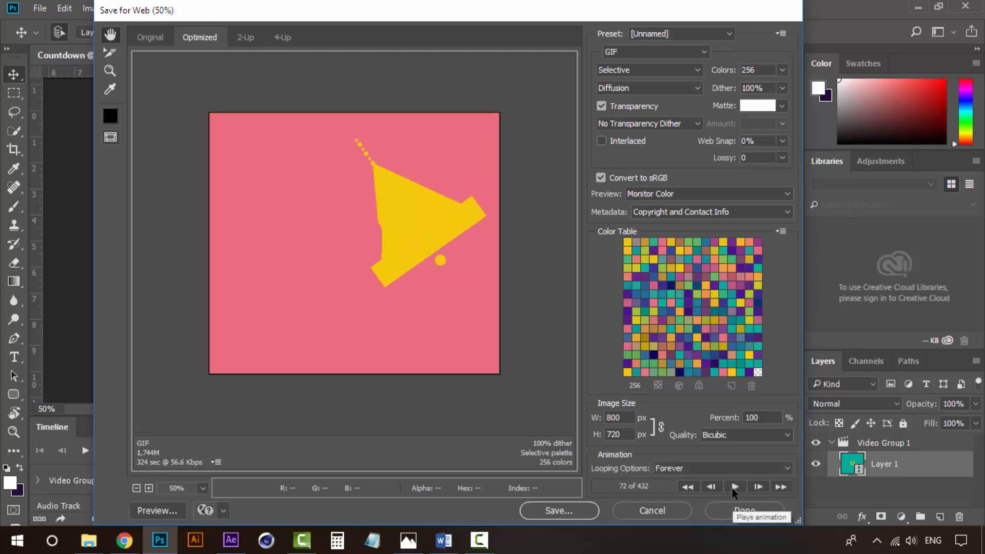
left_click(734, 488)
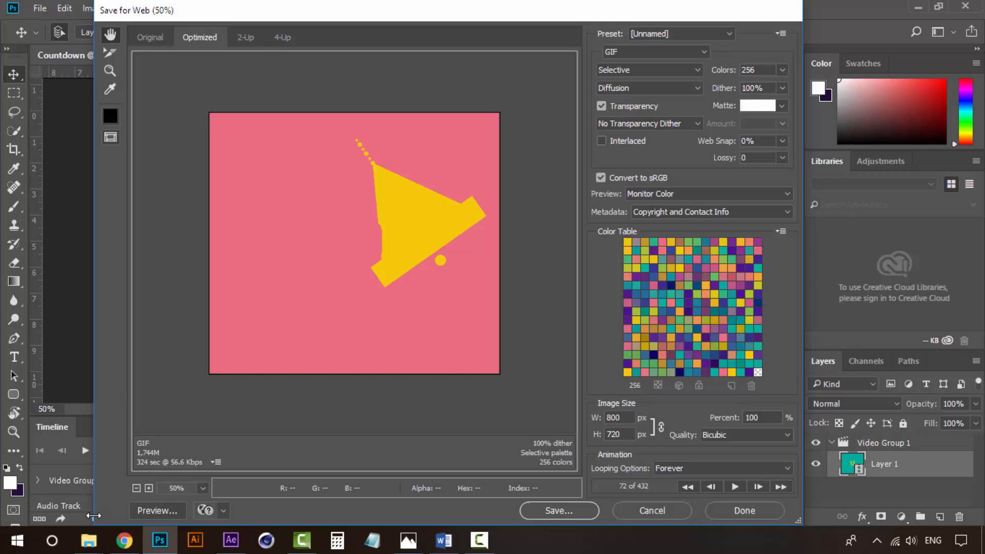
left_click(231, 539)
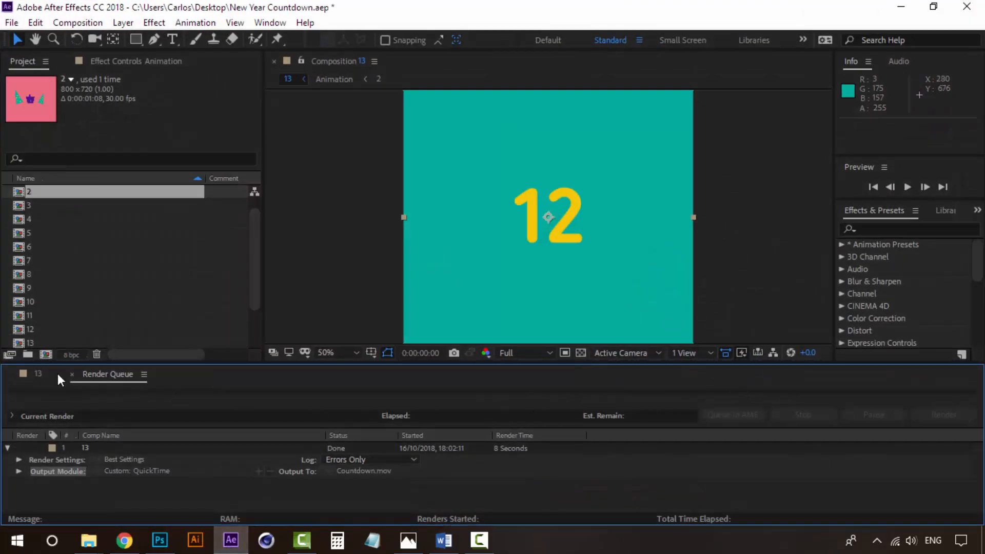
Return to the comp 13 timeline and scrub the countdown forward to 3
left_click(34, 374)
left_click_drag(473, 405, 778, 390)
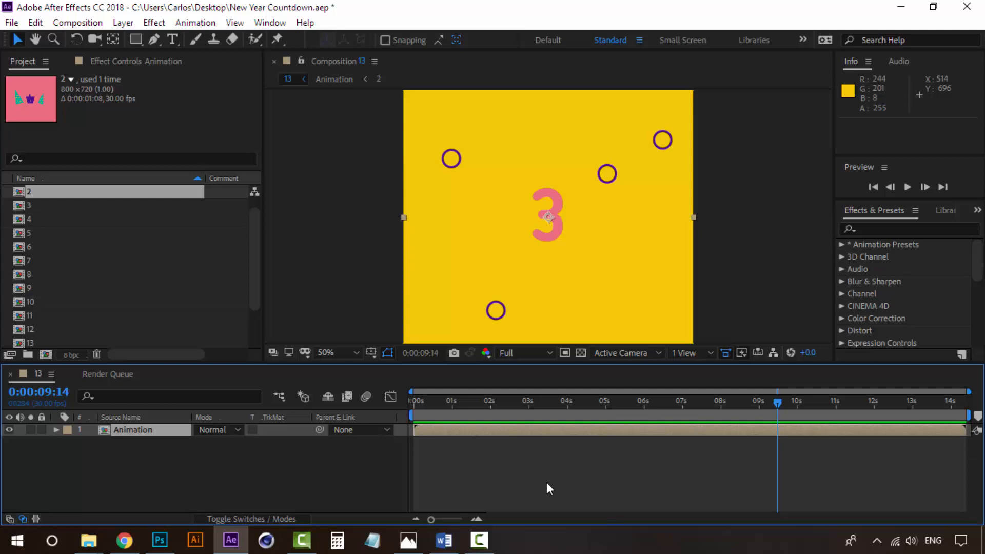
left_click_drag(606, 400, 768, 399)
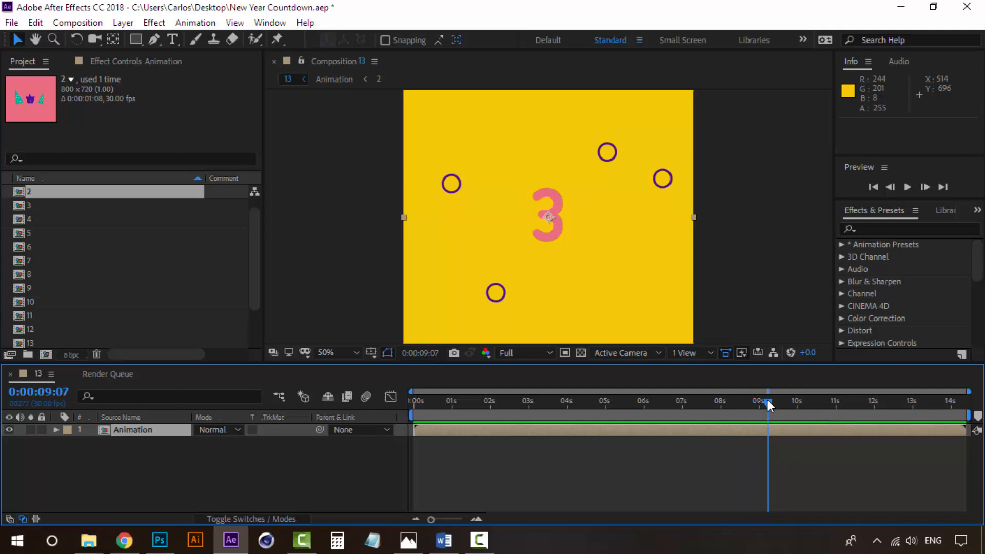
left_click_drag(768, 400, 680, 384)
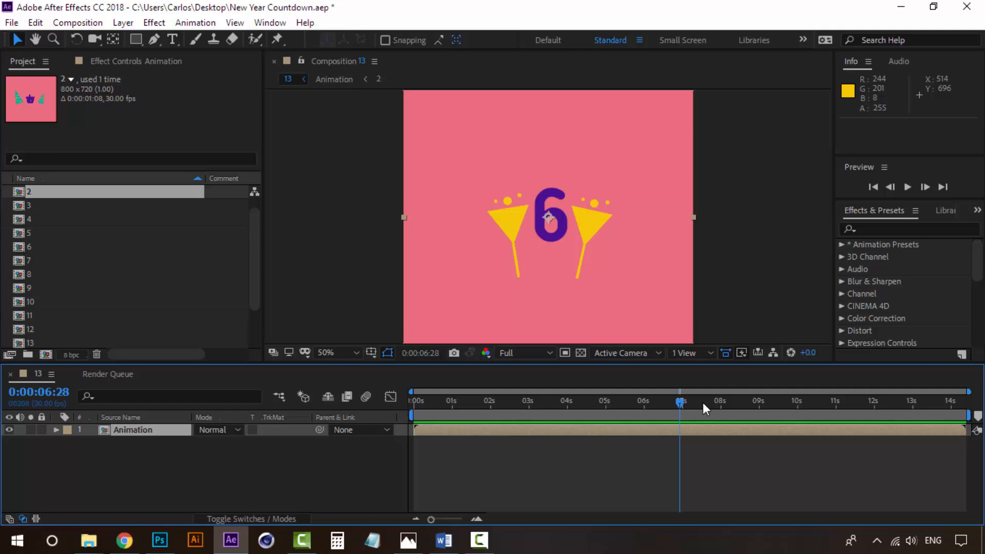
left_click_drag(680, 402, 605, 400)
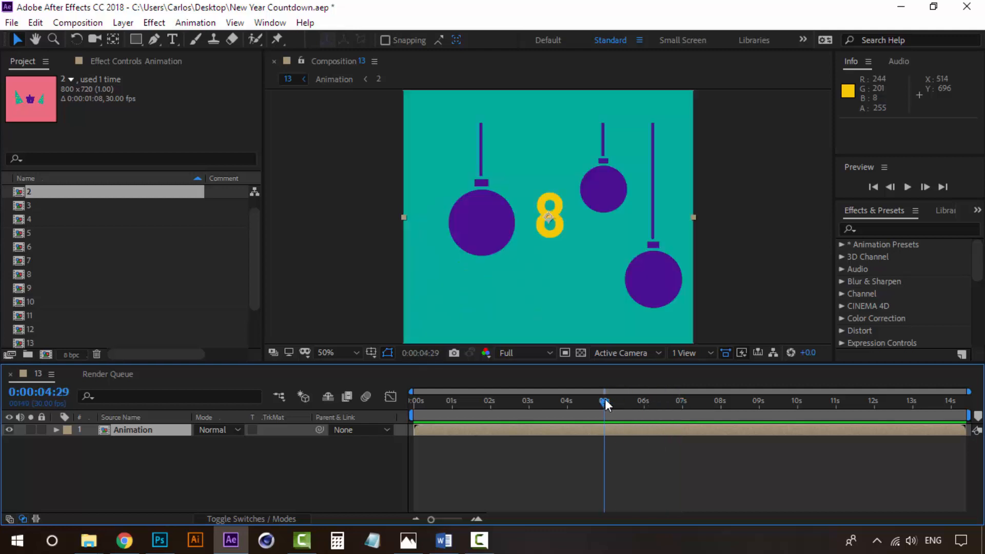